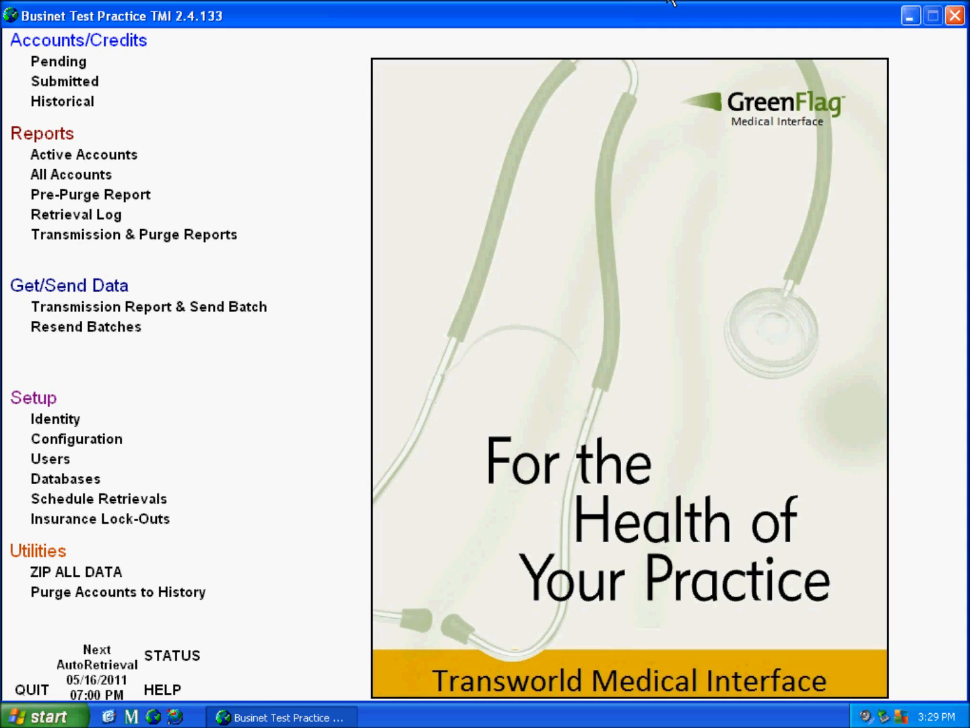
Close Businet TMI and relaunch it from its desktop shortcut
click(955, 15)
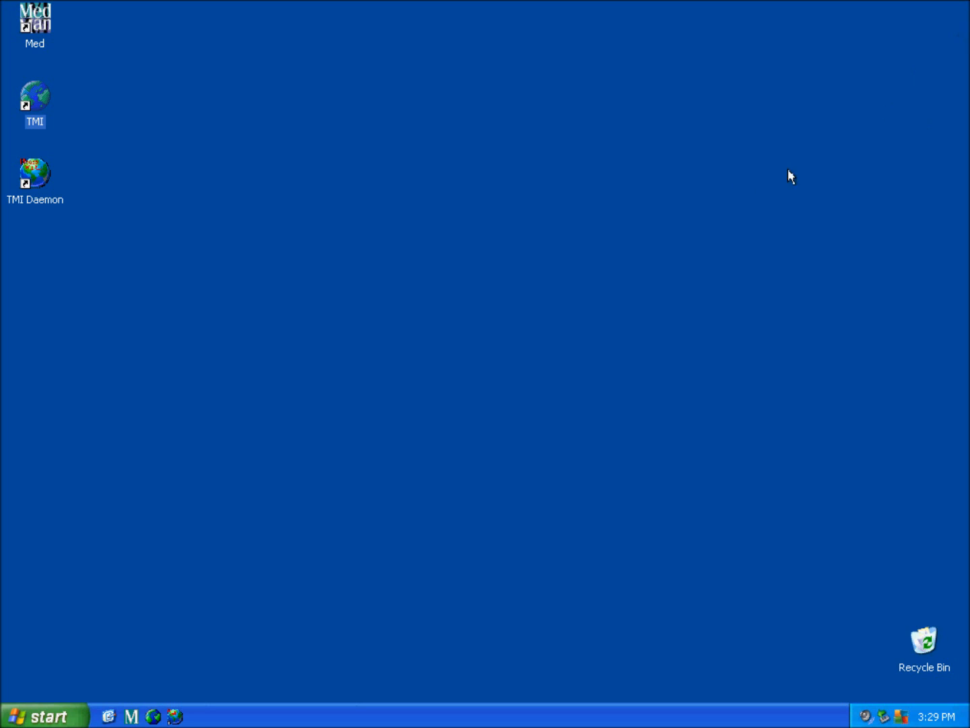
double_click(52, 119)
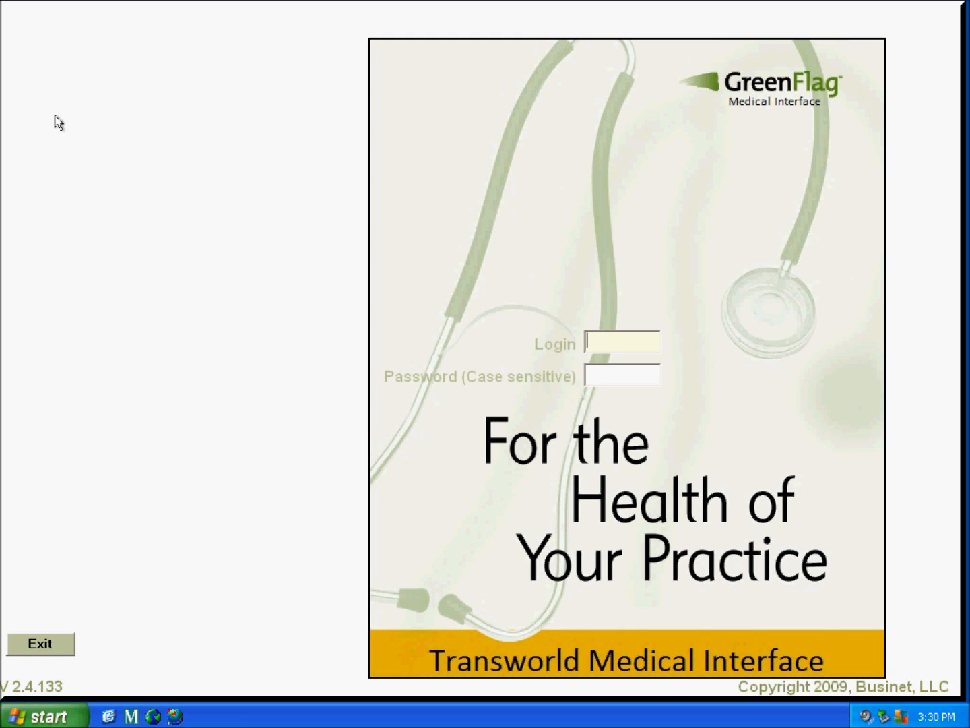
Log in to TMI with the administrator login name and password
text(admin)
key(Tab)
text(****)
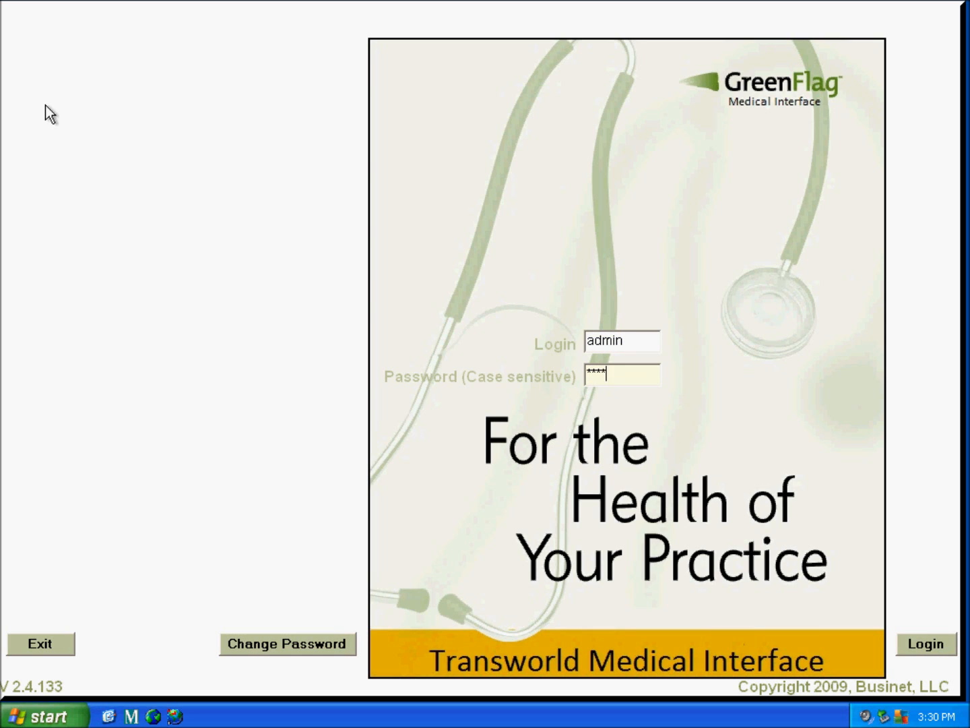
click(936, 655)
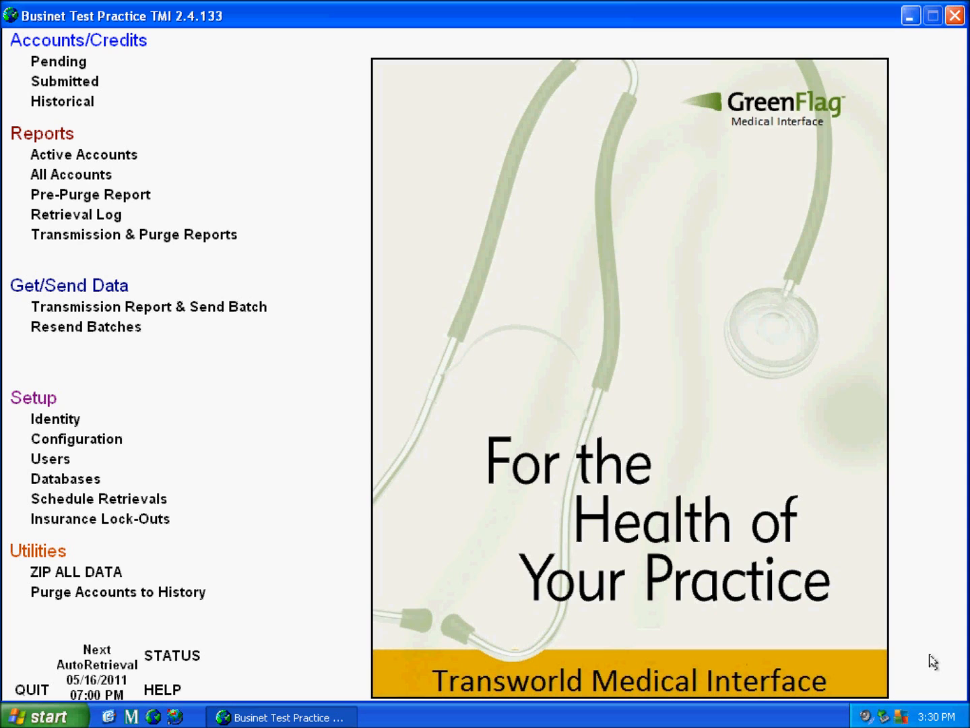
Review the AETNA, MEDI-CAL, MEDICARE PLUS and CHAMPUS pending insurance accounts, then switch to Patient Due
click(91, 72)
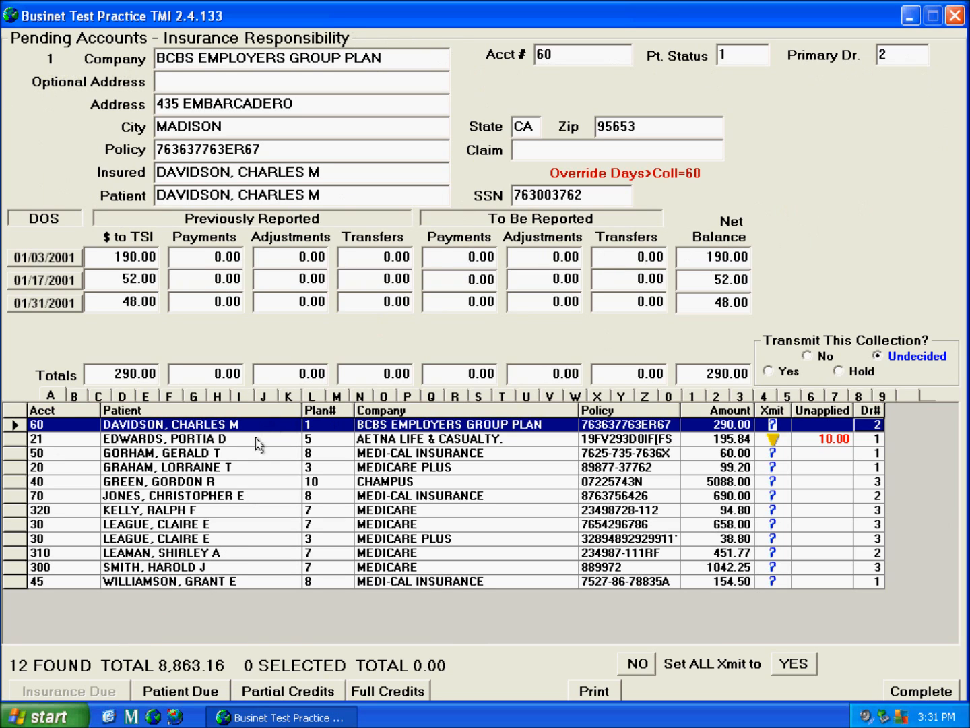
click(257, 441)
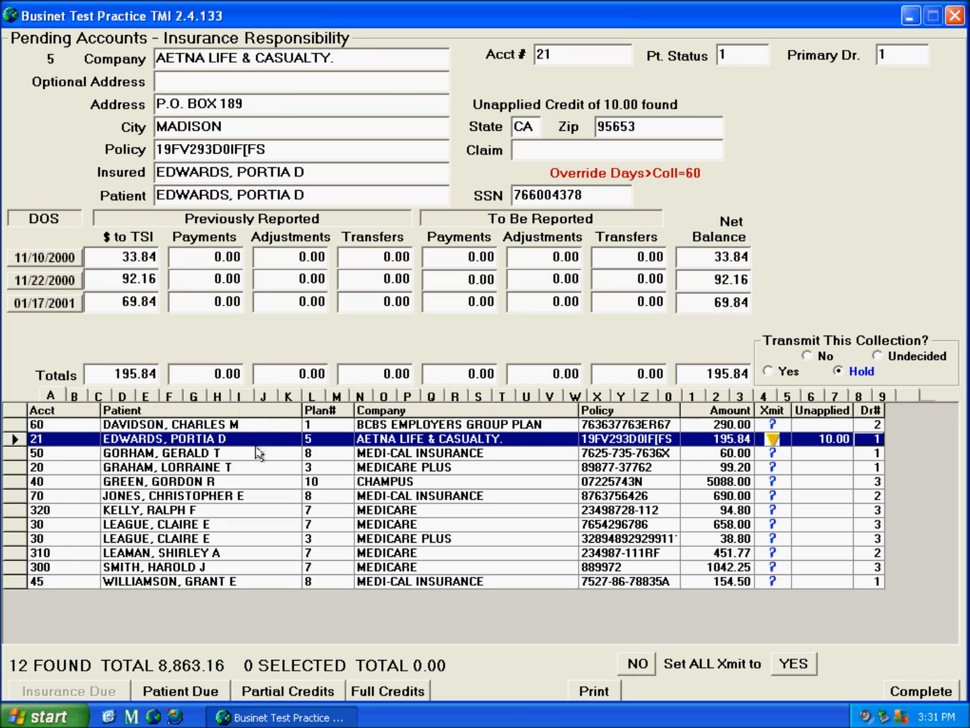
click(256, 458)
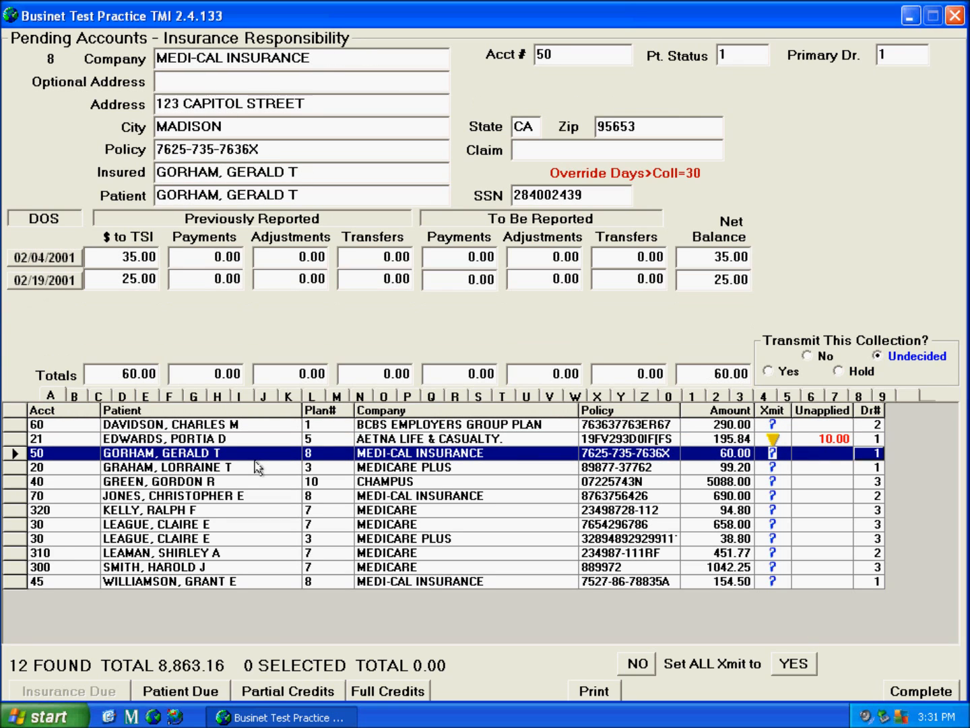
key(Down)
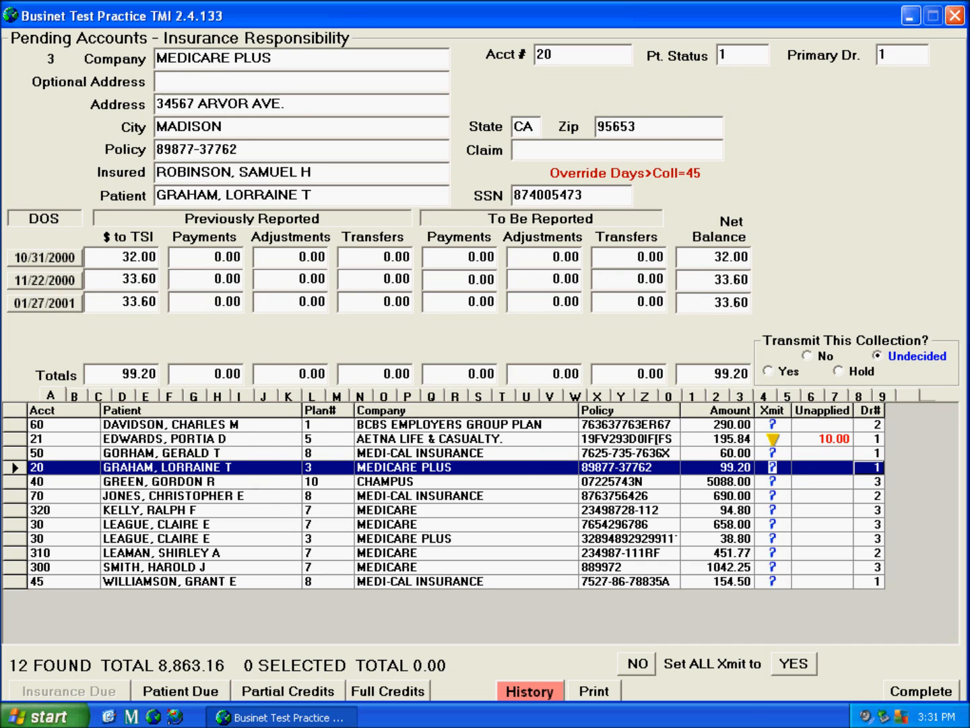
key(Down)
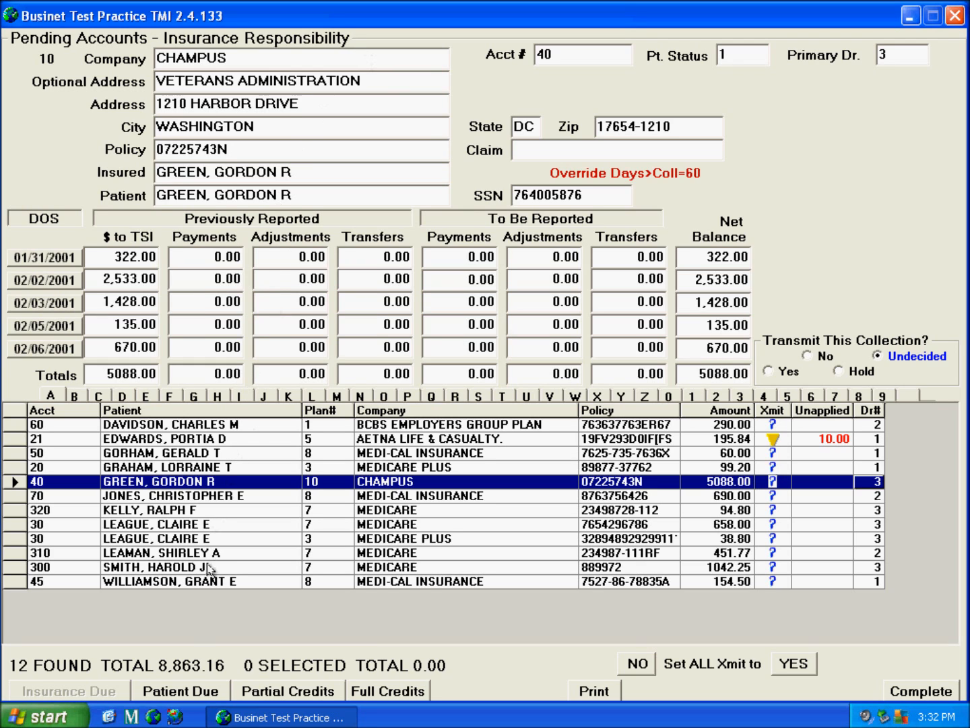
click(196, 699)
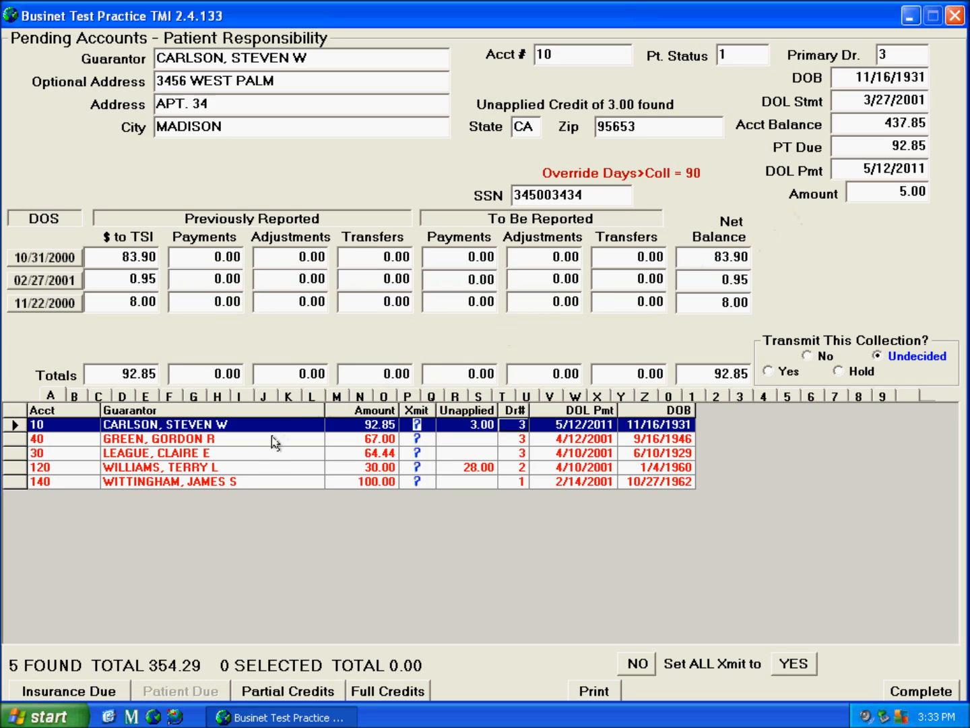
Show the last patient account's details: 100.00 balance, last paid 2/14/2001
click(262, 492)
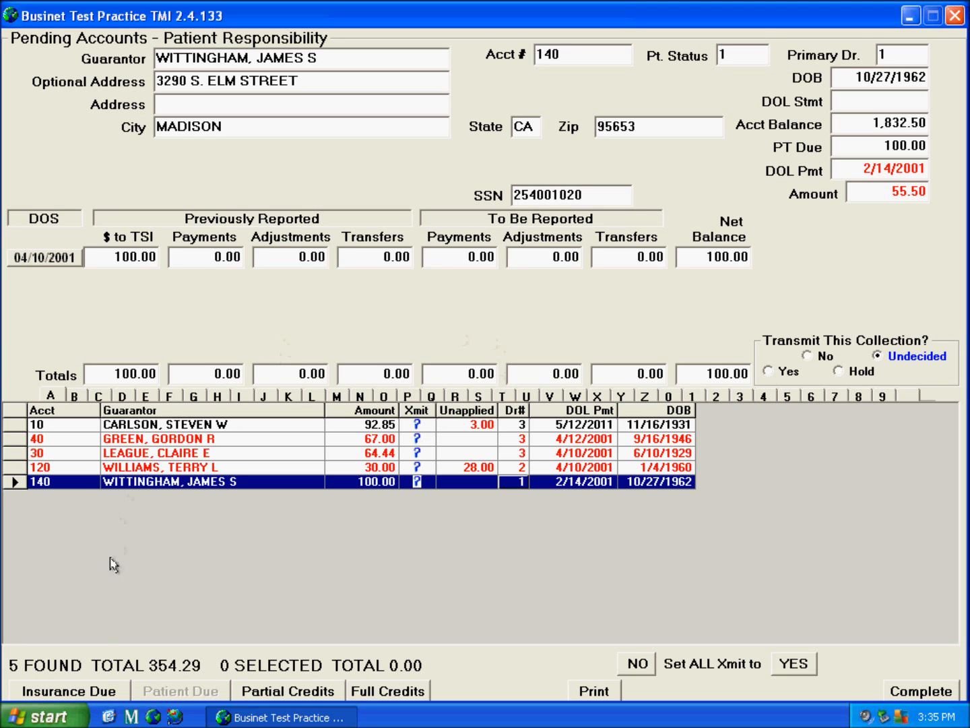
click(95, 701)
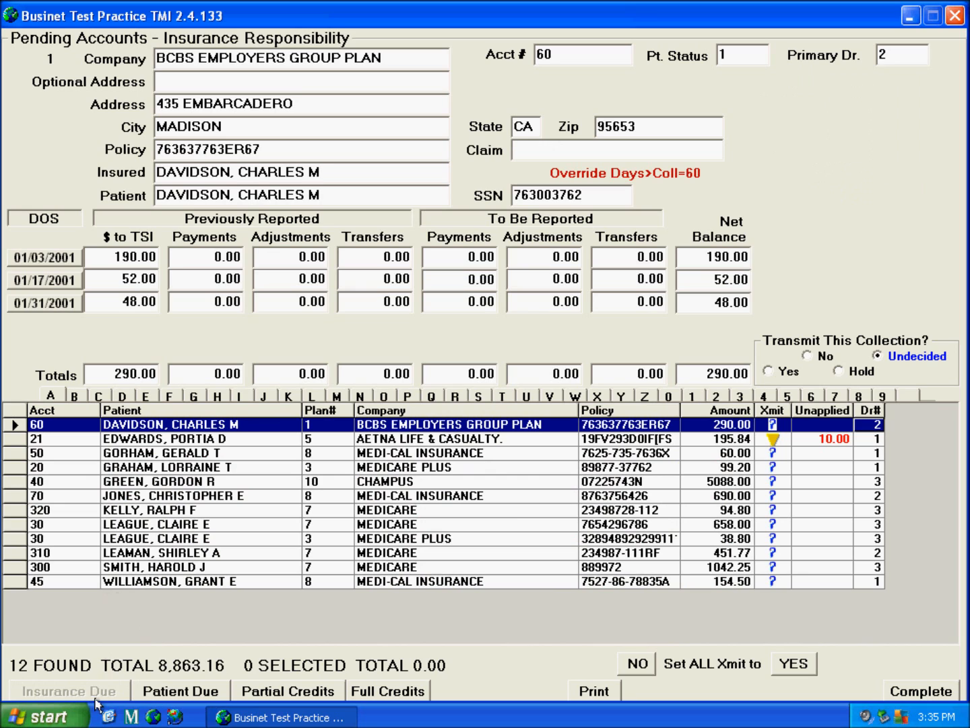
click(277, 694)
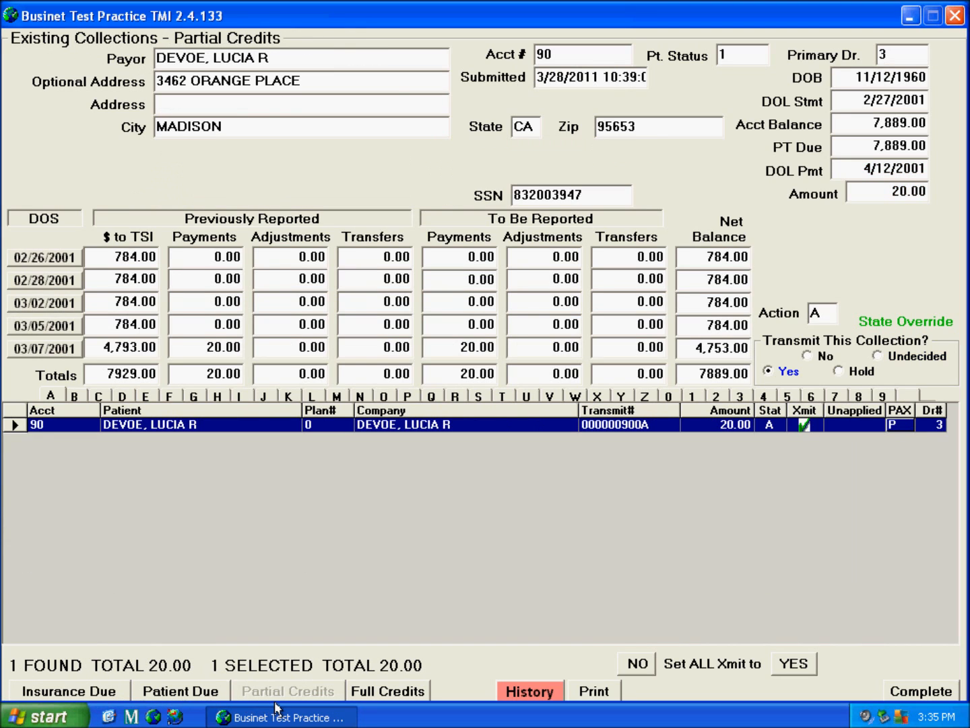
click(404, 701)
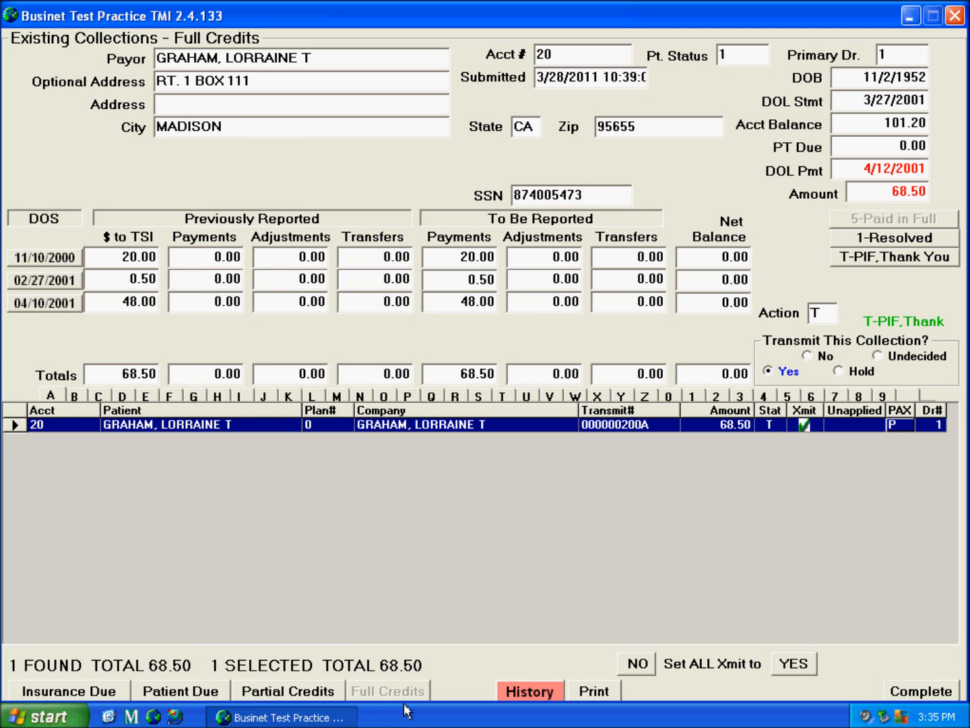
click(204, 692)
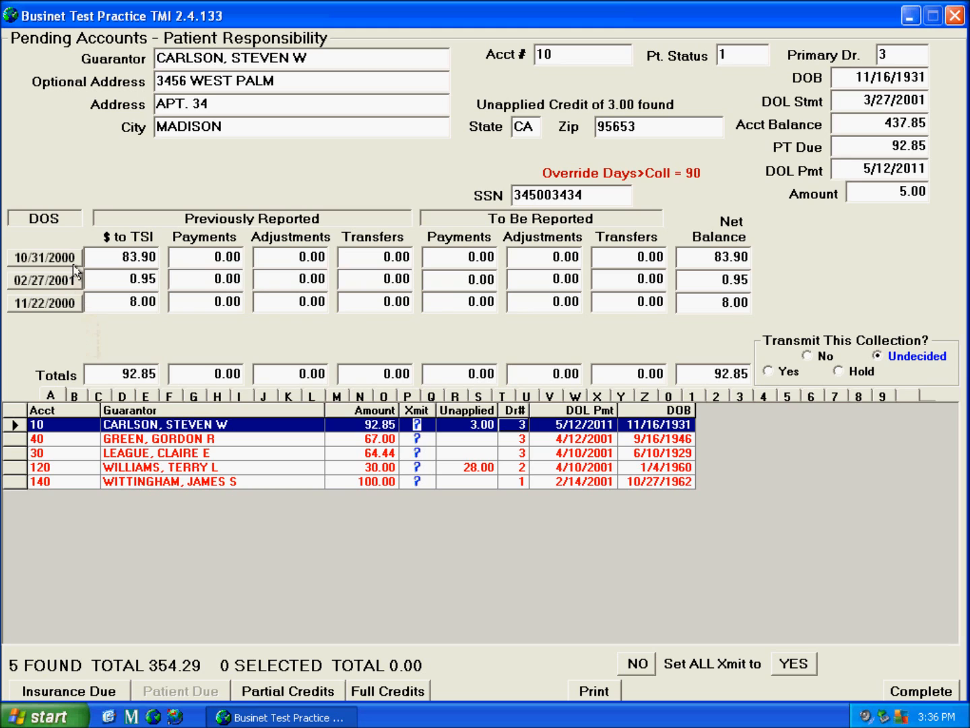
click(45, 258)
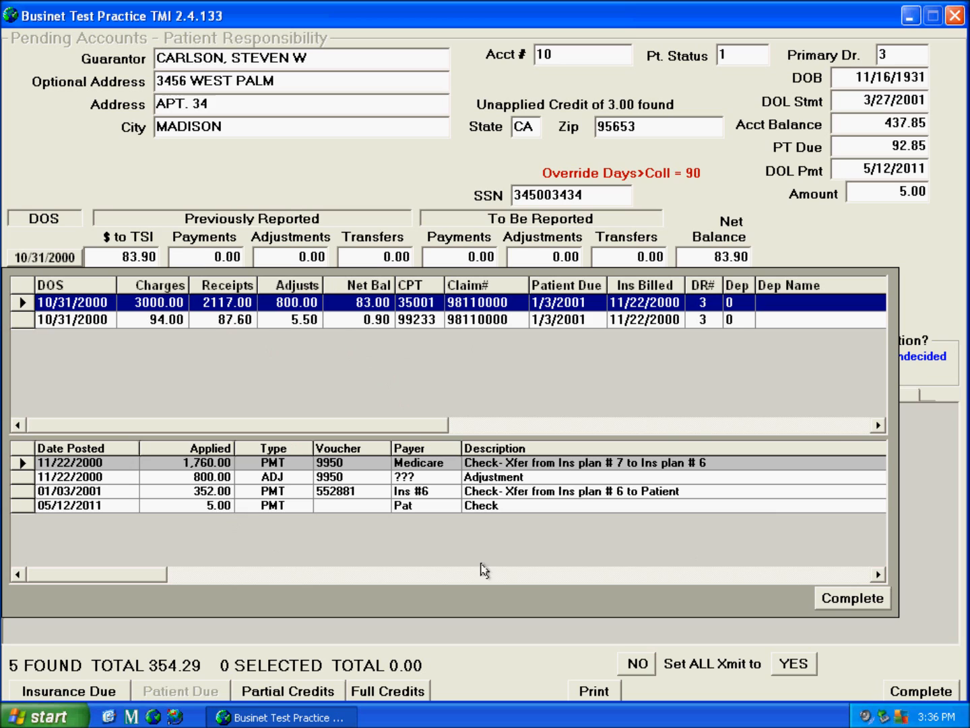
click(356, 326)
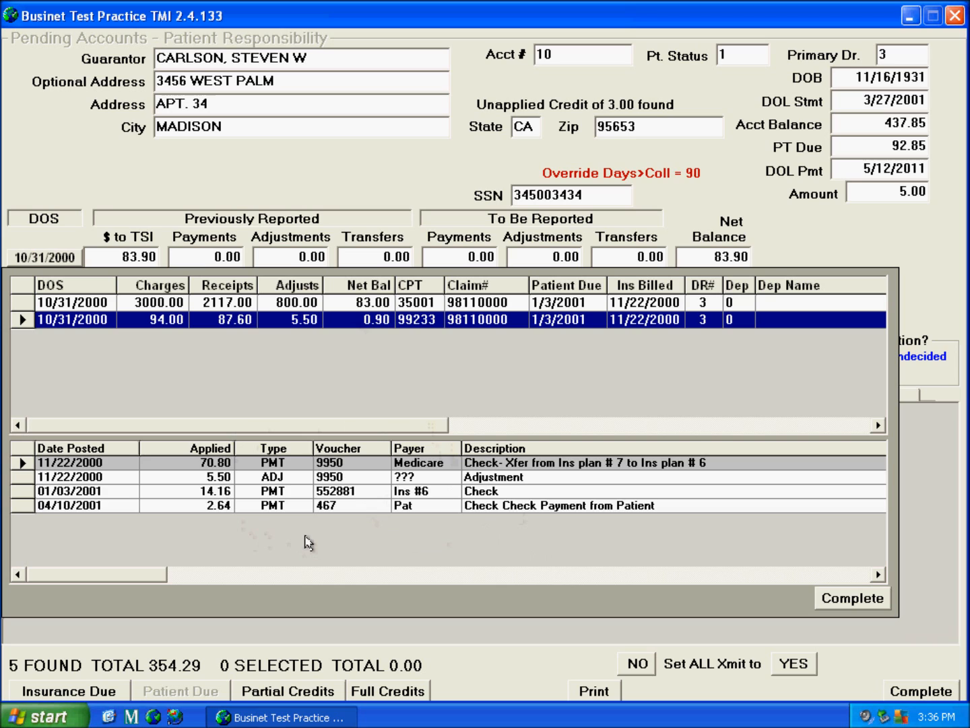
click(300, 310)
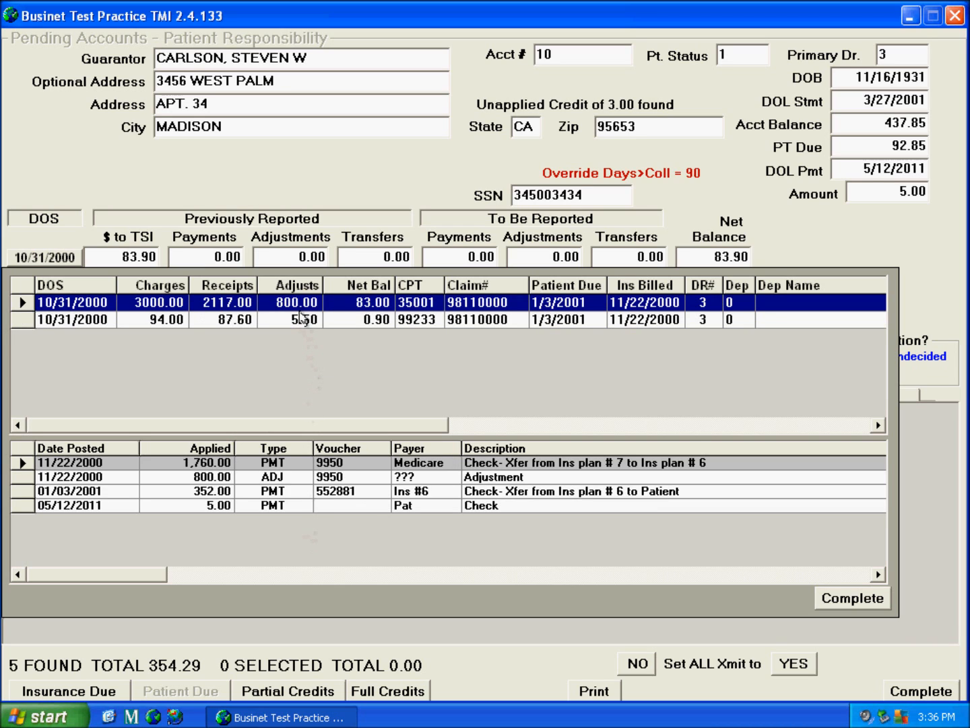
click(300, 326)
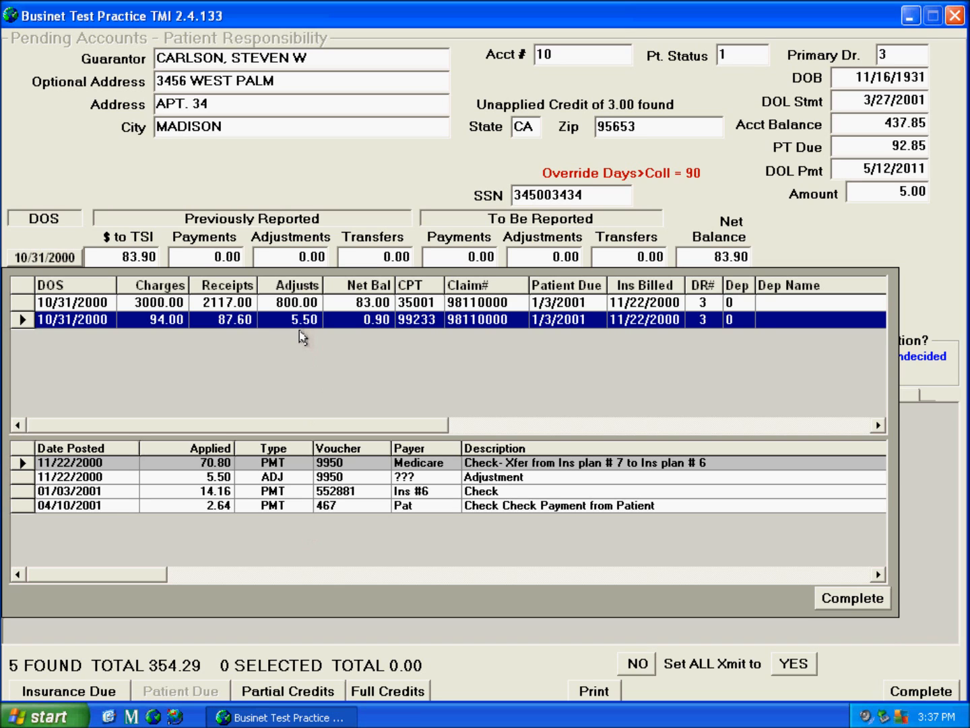
click(847, 607)
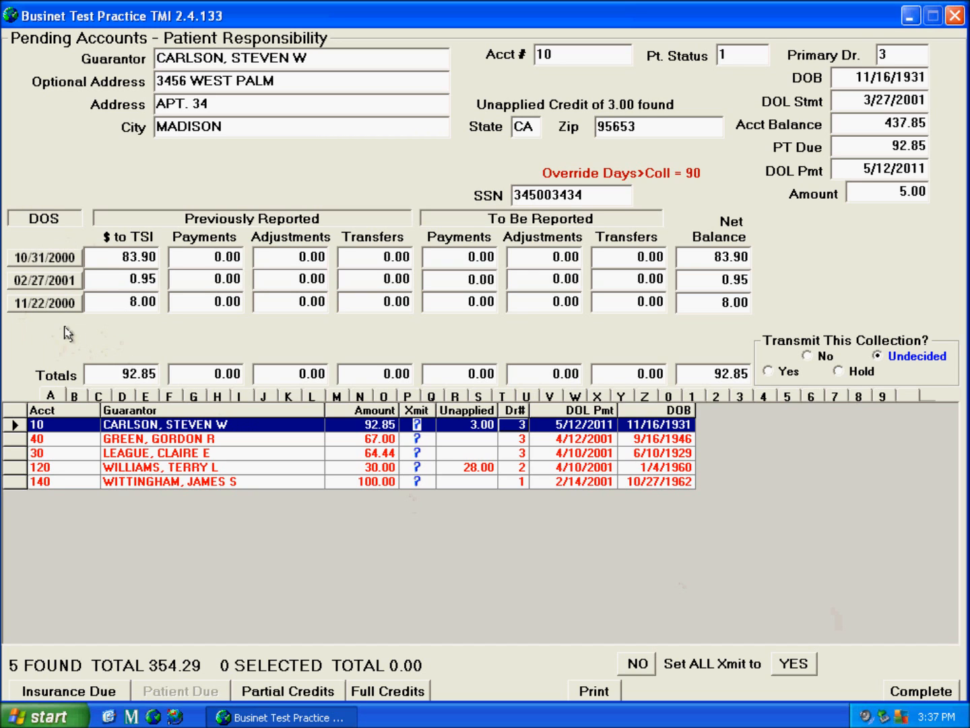
Inspect the 1042.25 MEDICARE account's charges, then sort the insurance accounts by Dr#
click(71, 697)
click(108, 568)
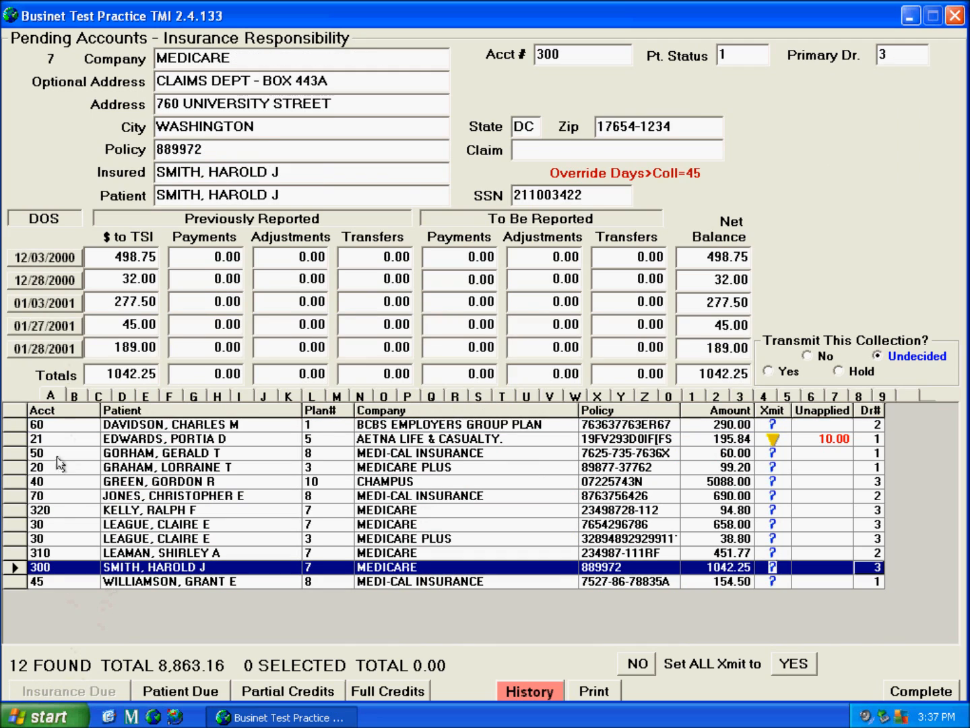
click(79, 357)
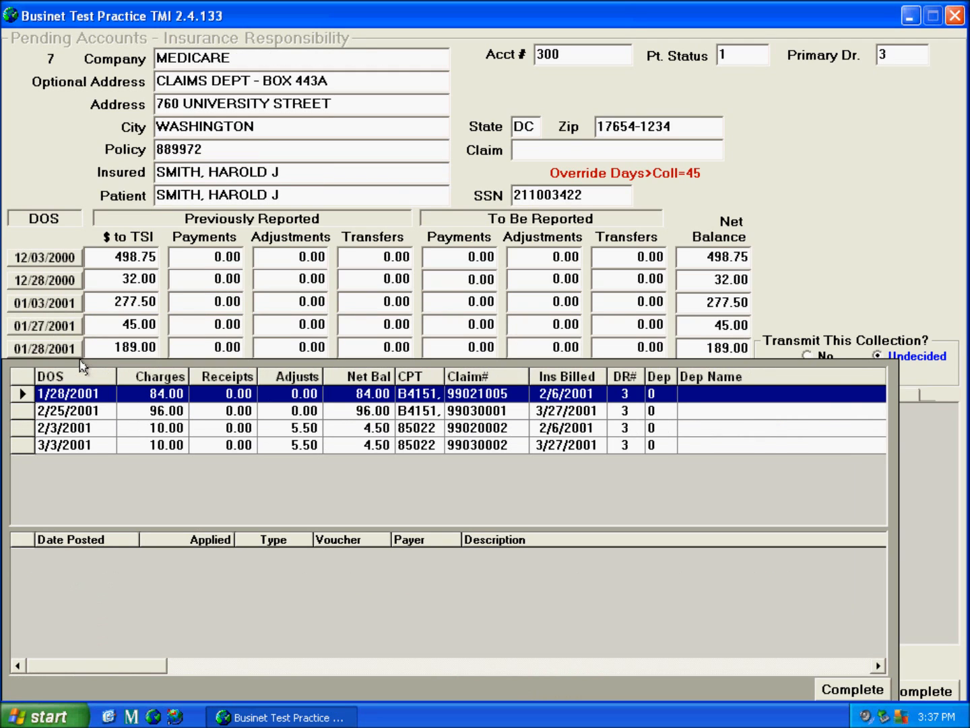
click(114, 414)
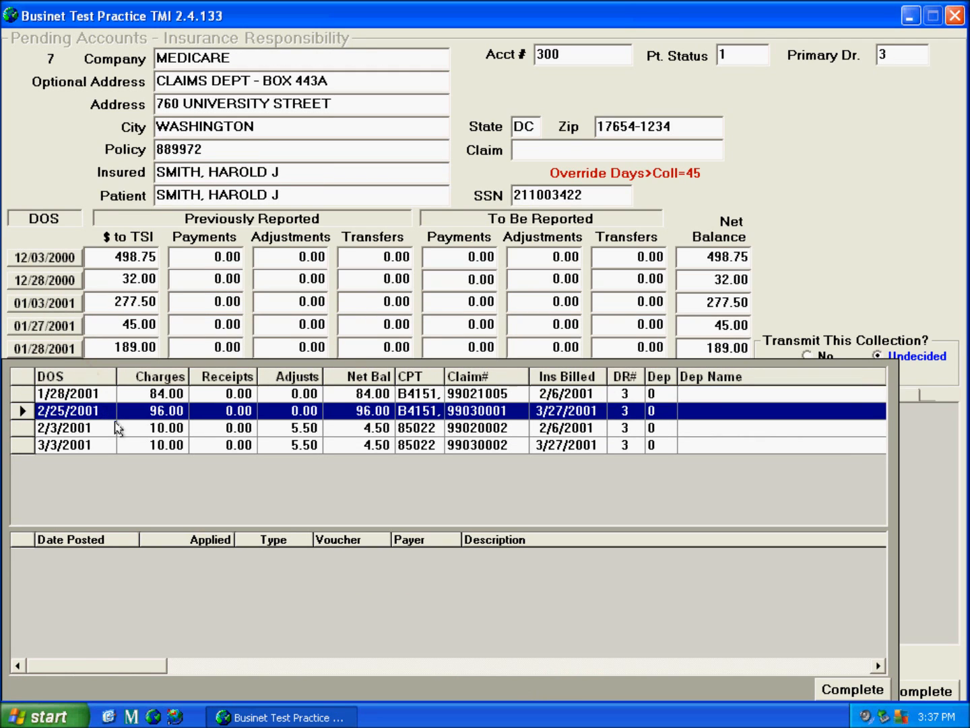
click(113, 432)
click(115, 450)
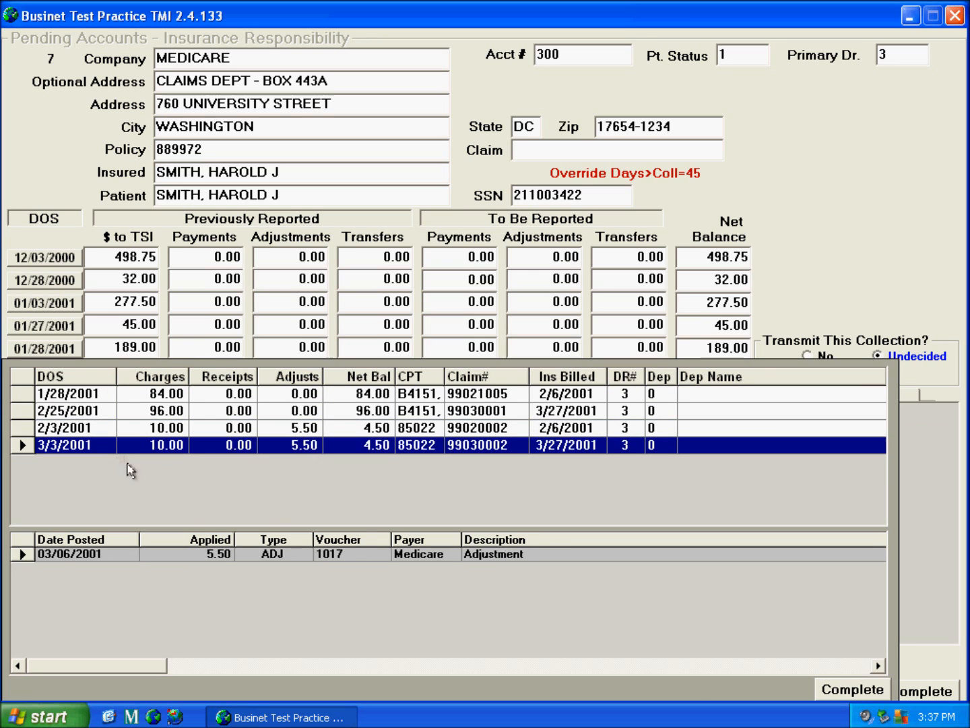
click(842, 693)
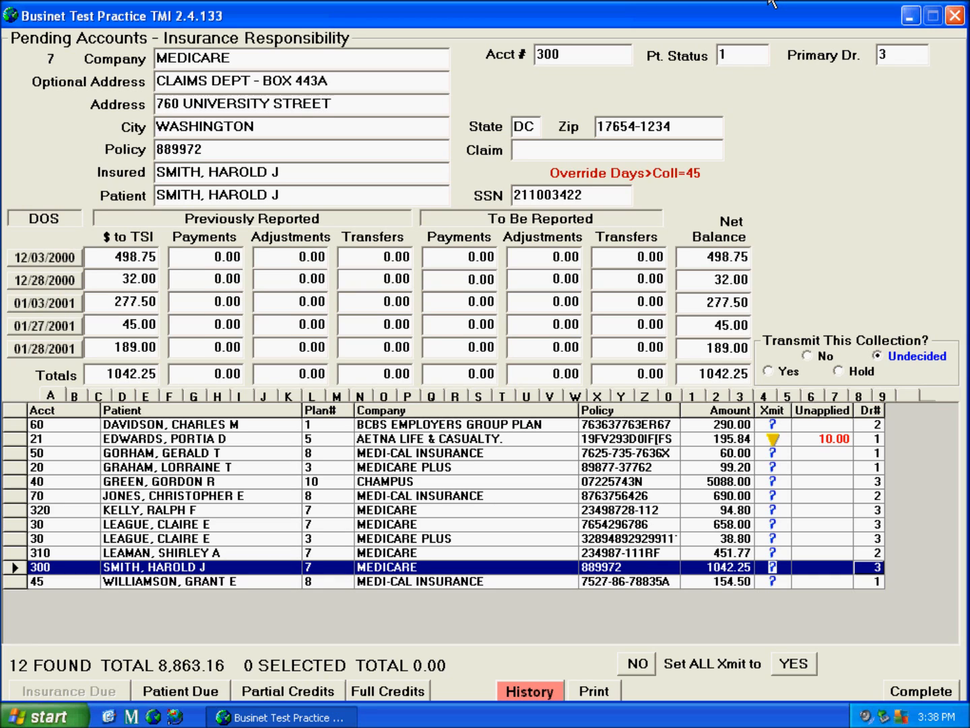
click(871, 419)
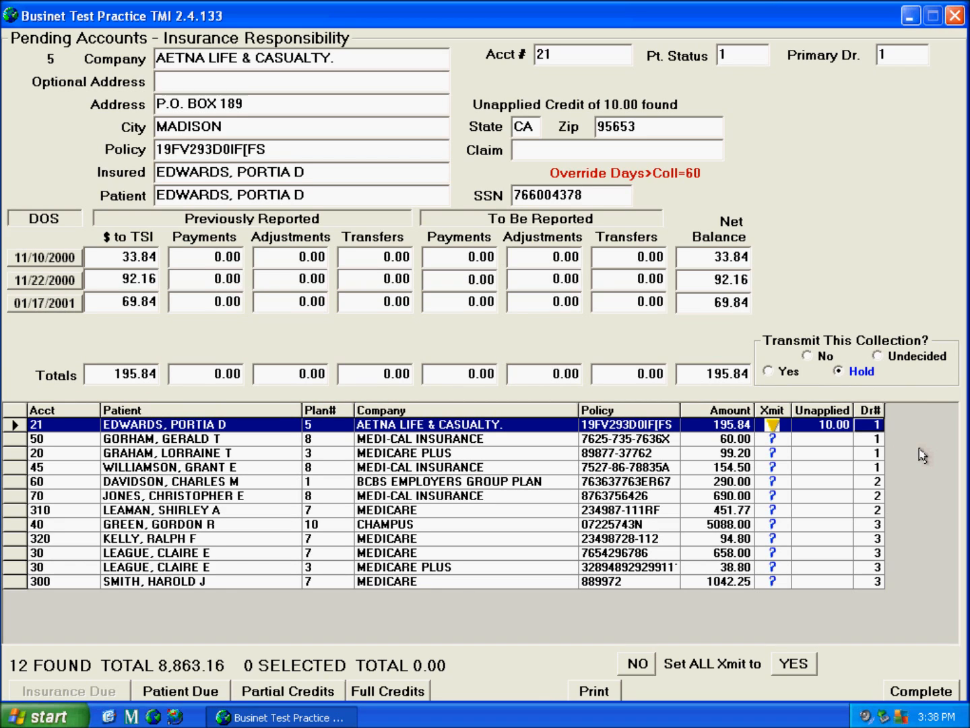
Sort insurance accounts by account, patient, plan, company, amount and transmit status, then show Patient Due
click(824, 488)
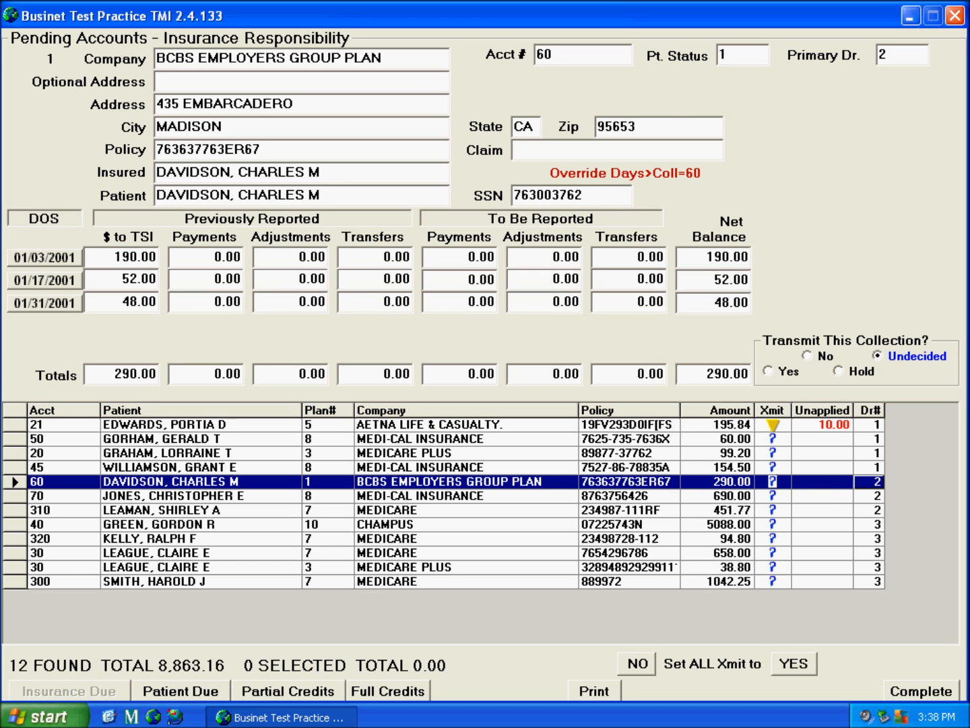
click(81, 412)
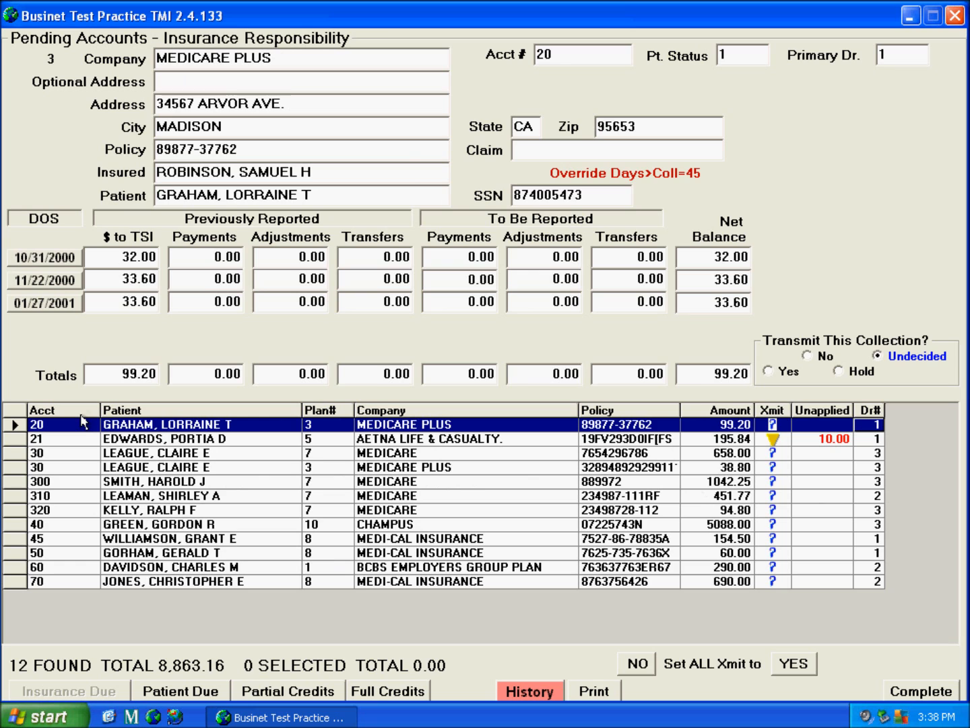
click(204, 411)
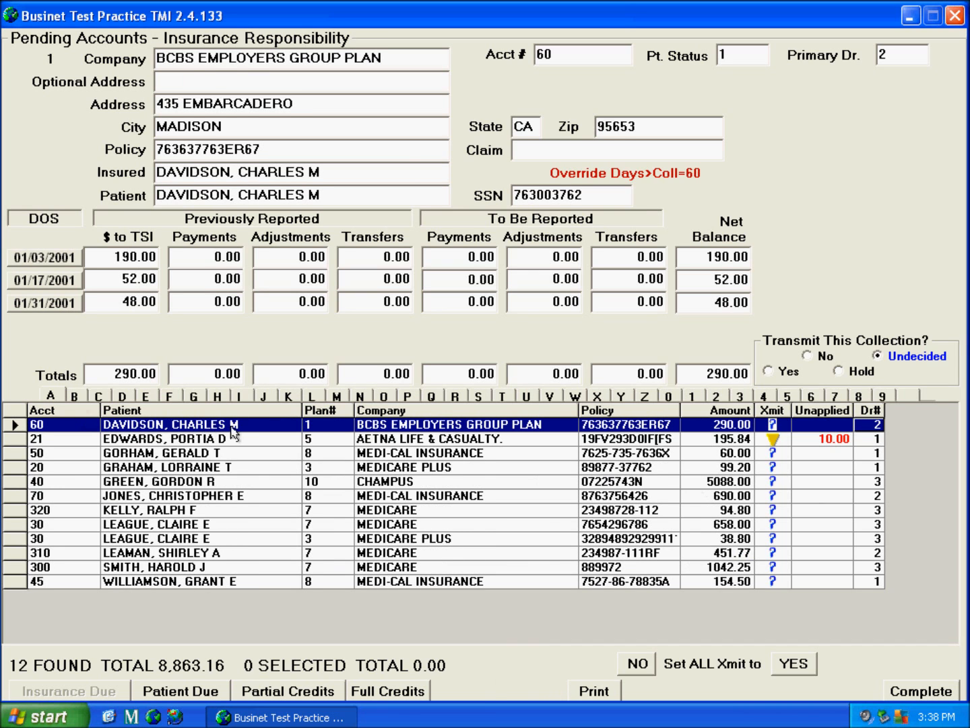
click(341, 412)
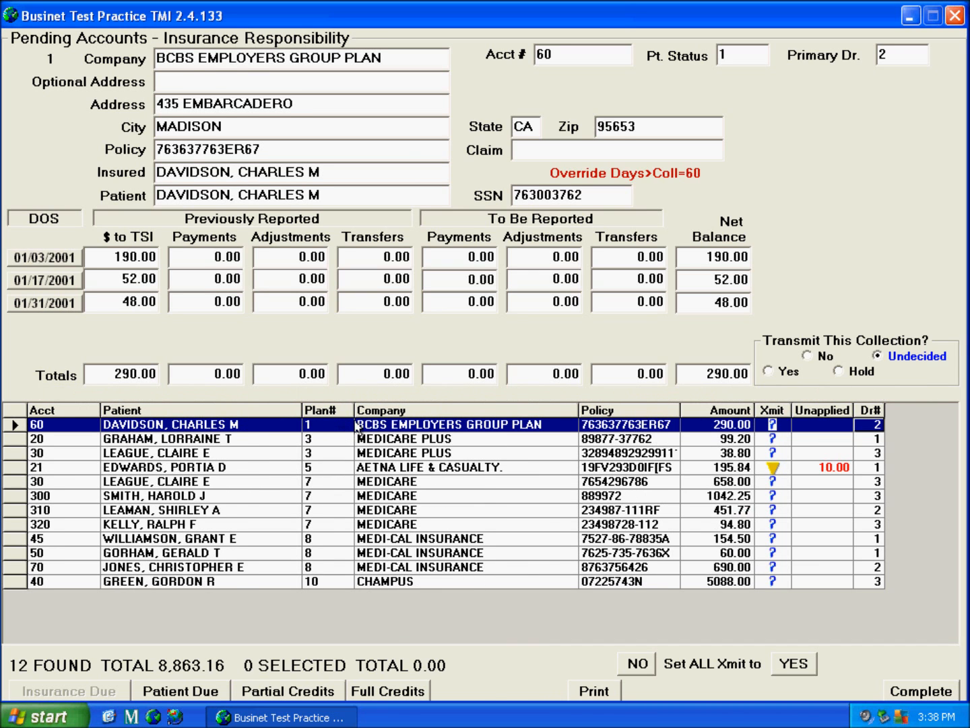
click(437, 425)
click(714, 424)
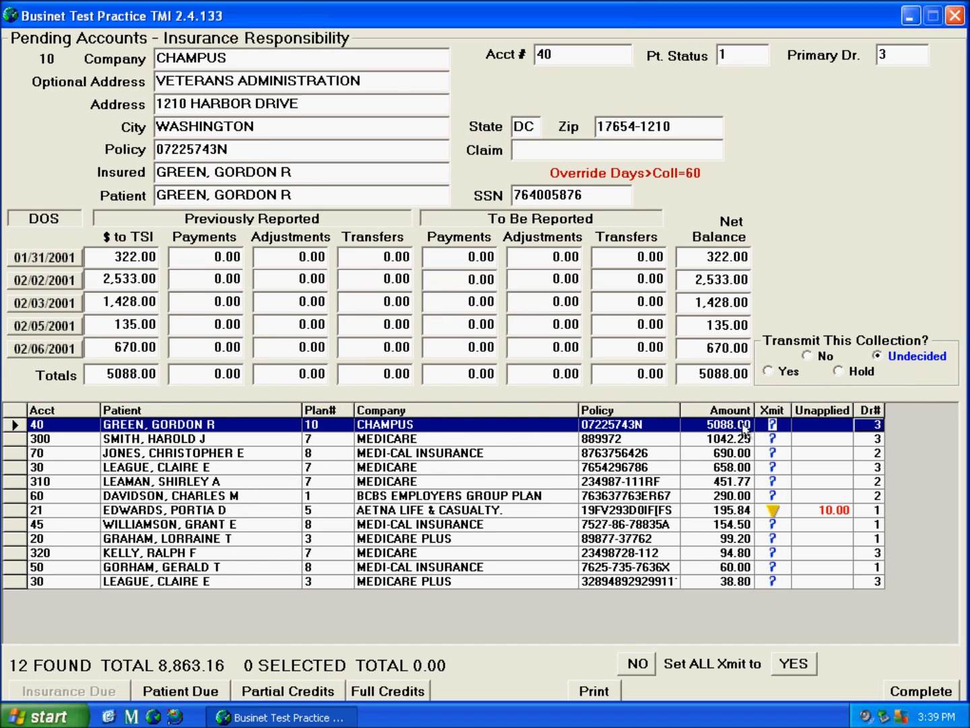
click(789, 424)
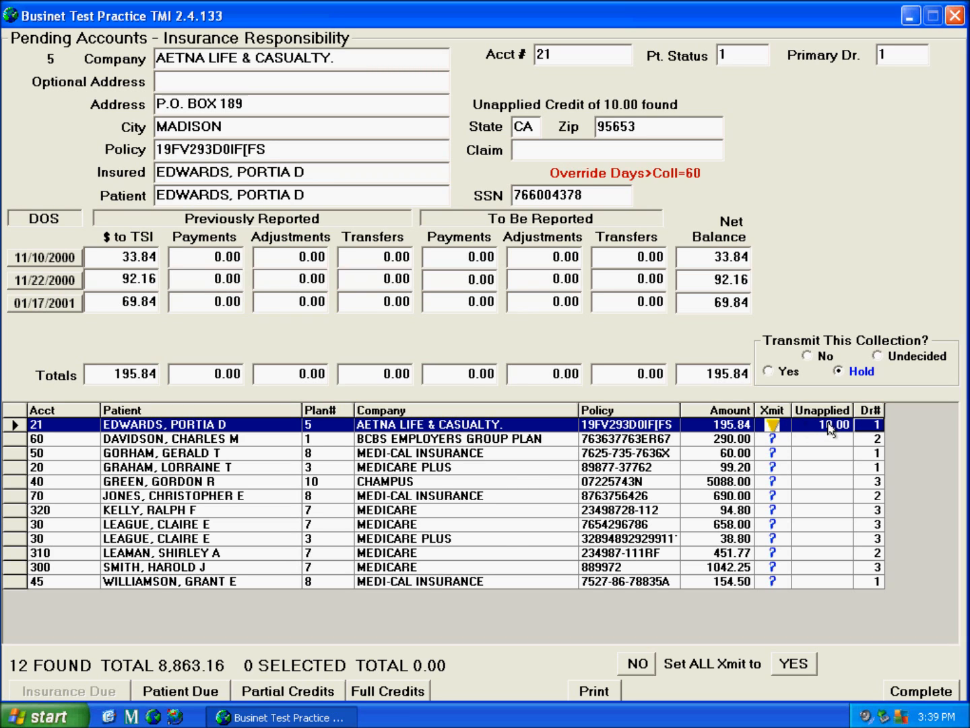
click(197, 698)
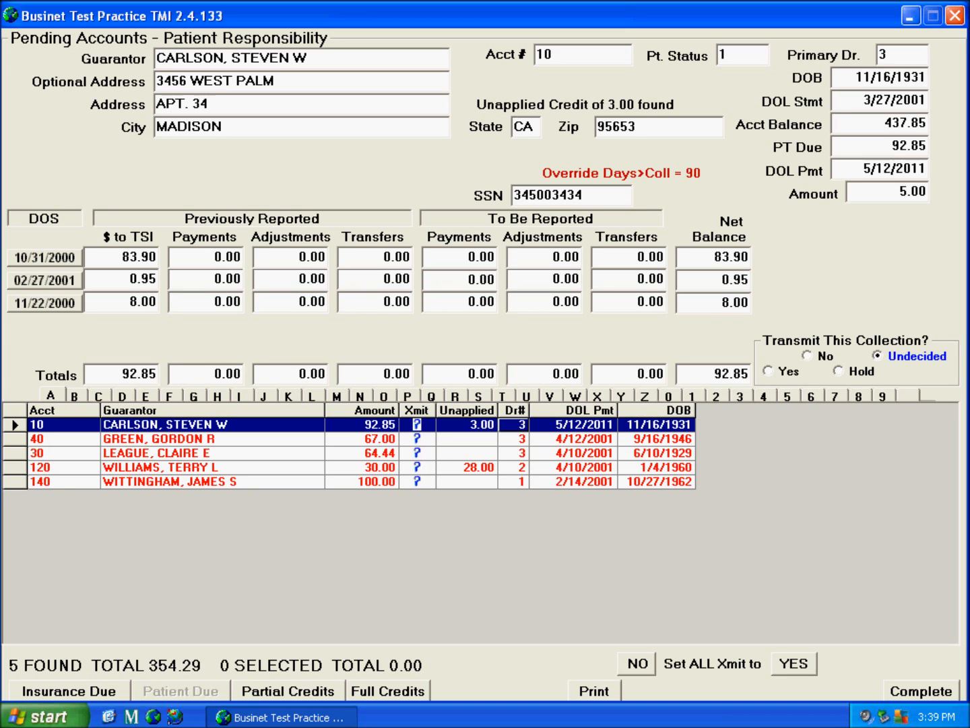
Sort the patient accounts by Unapplied so account 120 with 28.00 comes first
click(494, 424)
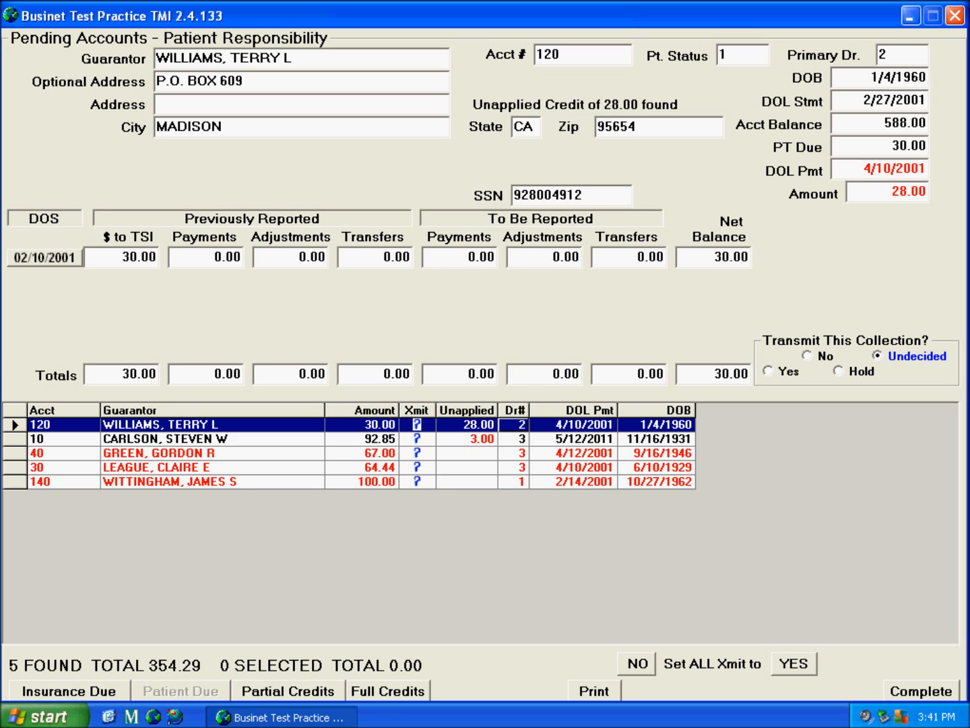
Sort patient accounts by amount, then by DOL Pmt, and show account 140's details
click(349, 410)
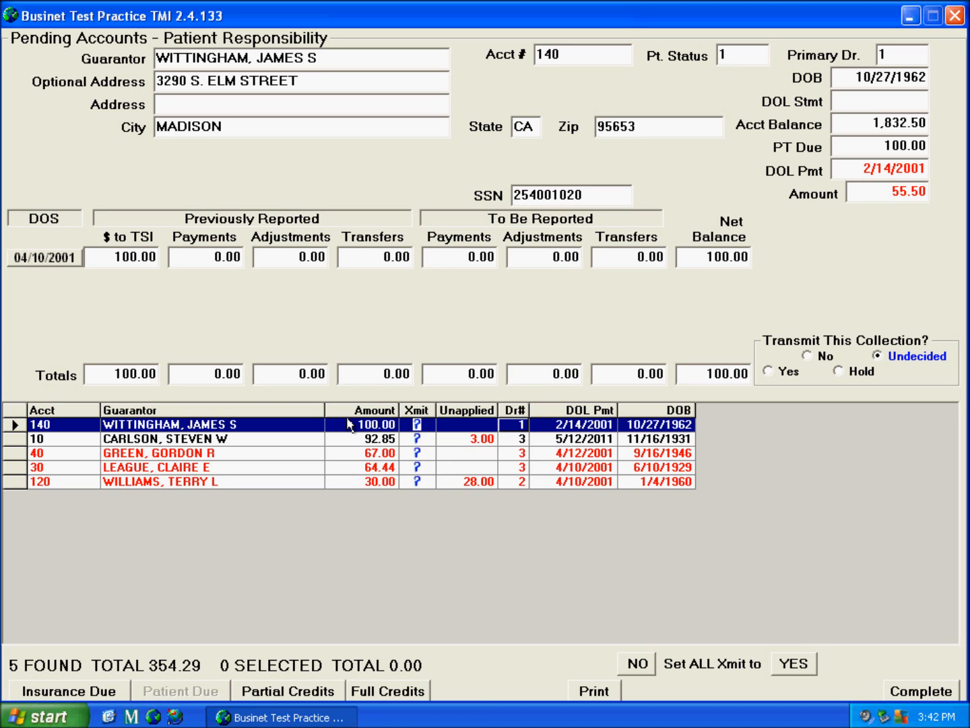
click(553, 416)
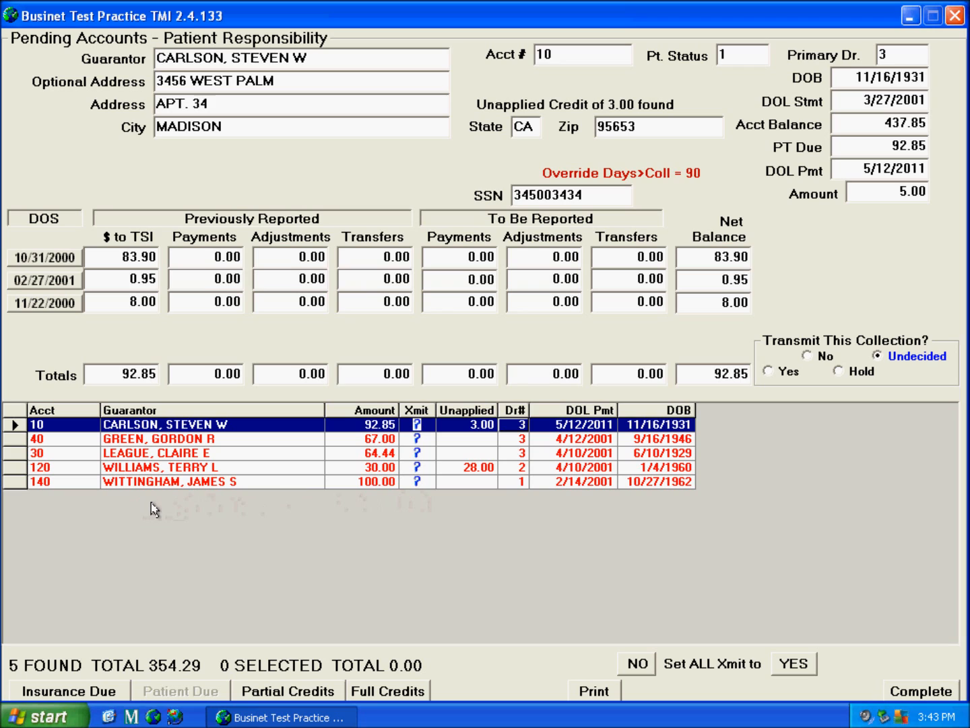
click(269, 489)
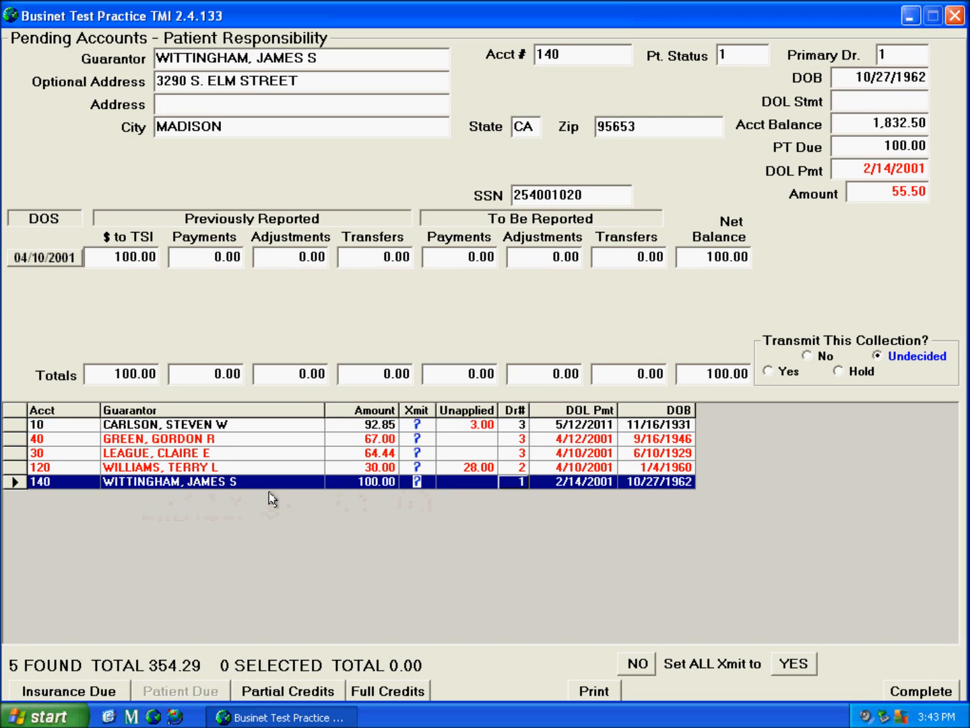
Mark accounts 140 and 40 Yes for collection transmit
click(784, 370)
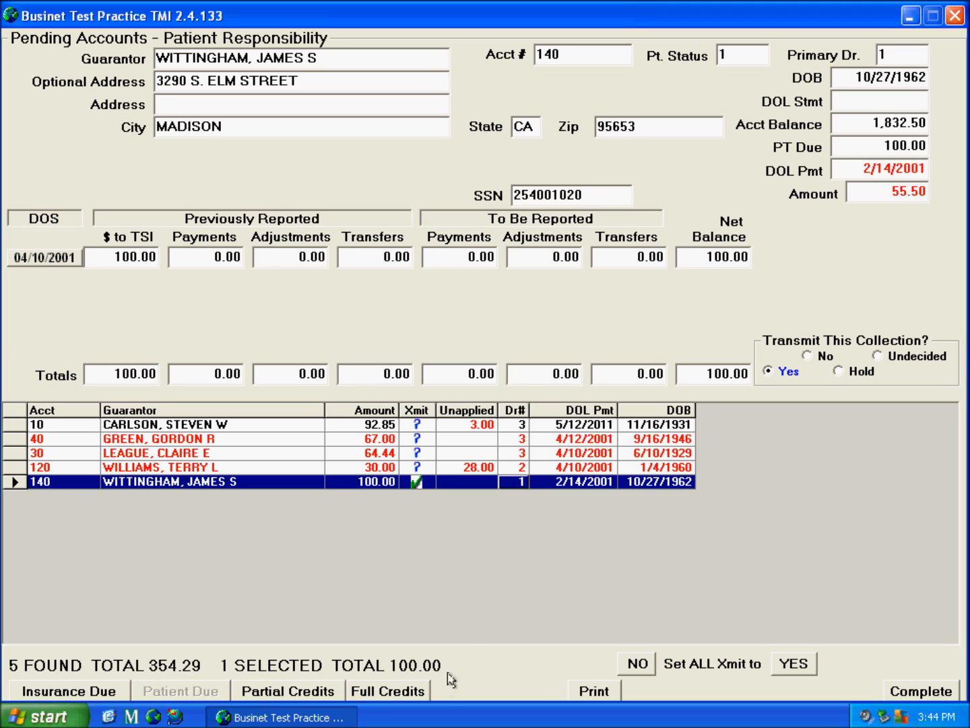
click(308, 442)
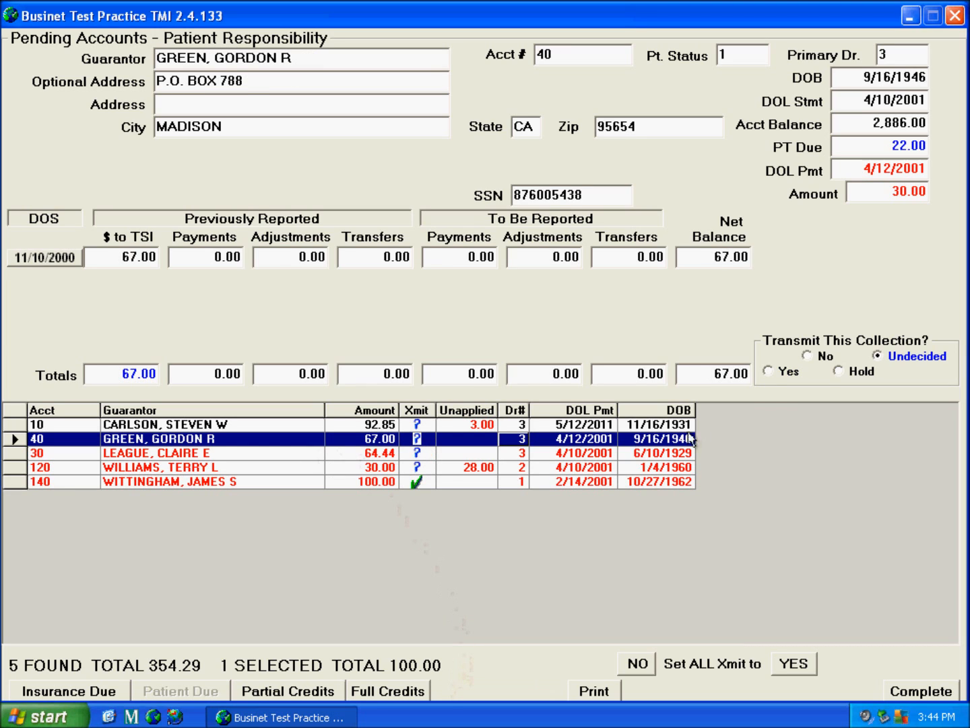
click(776, 381)
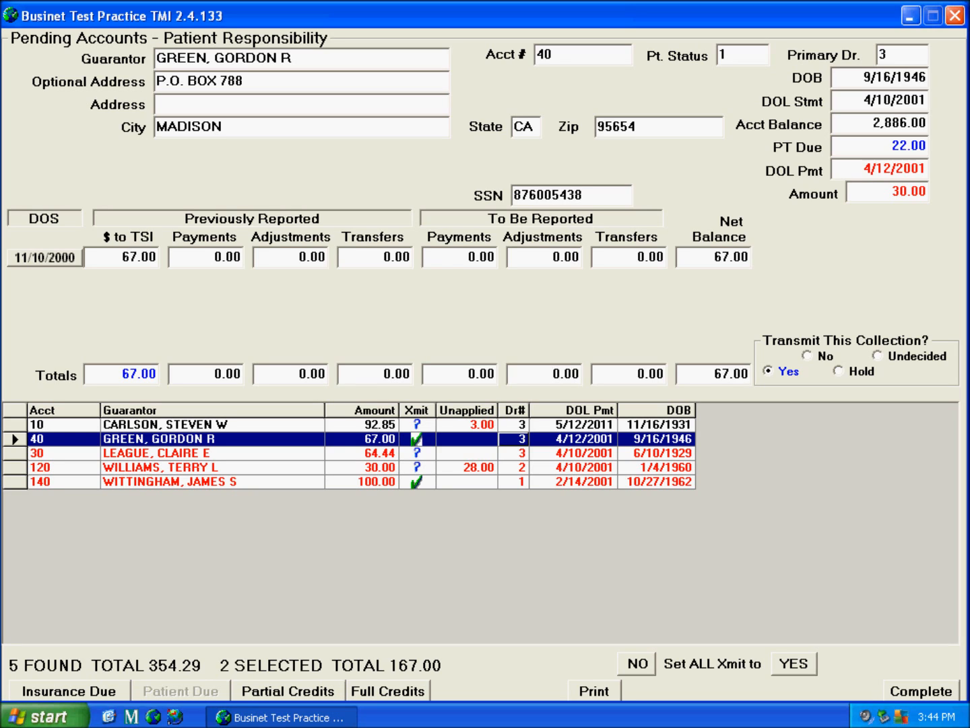
Mark account 10 No and put account 120 on Hold for collection
click(288, 430)
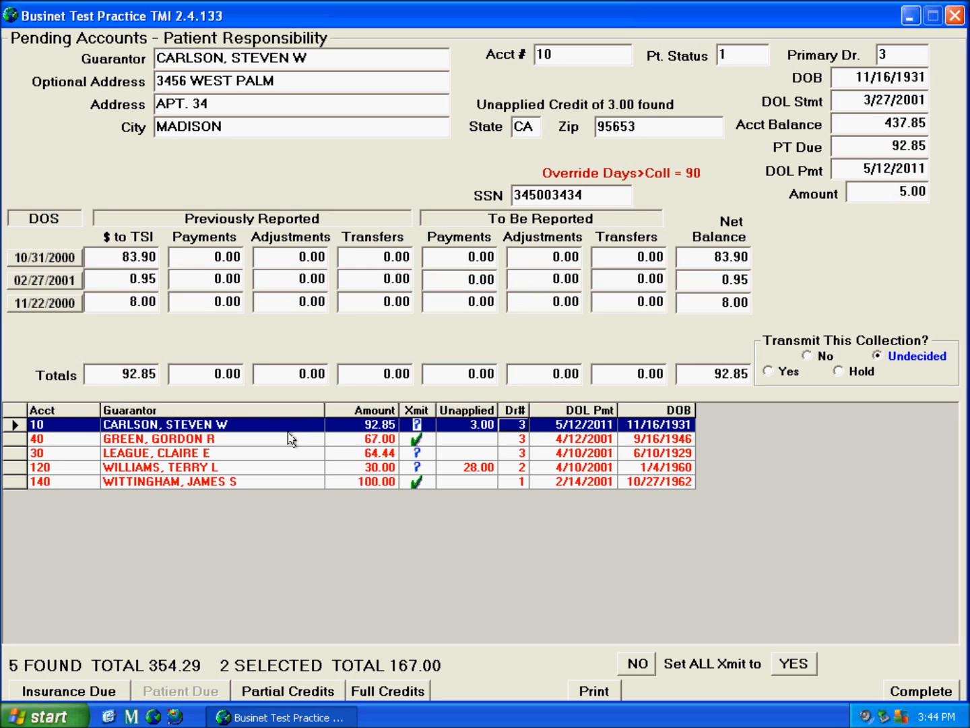
click(815, 367)
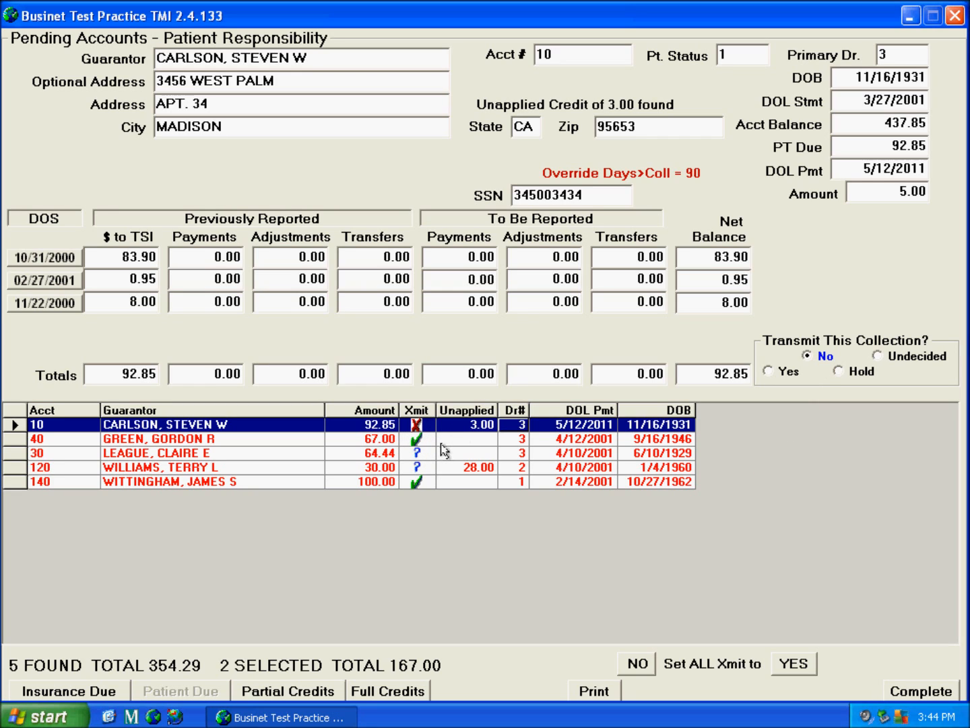
click(433, 471)
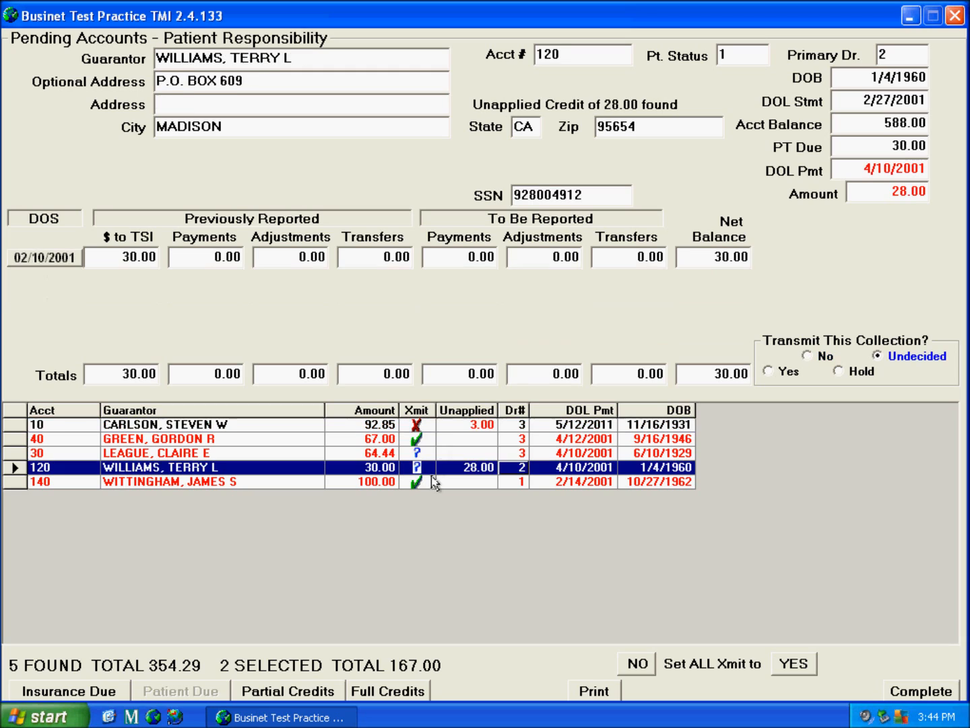
click(846, 382)
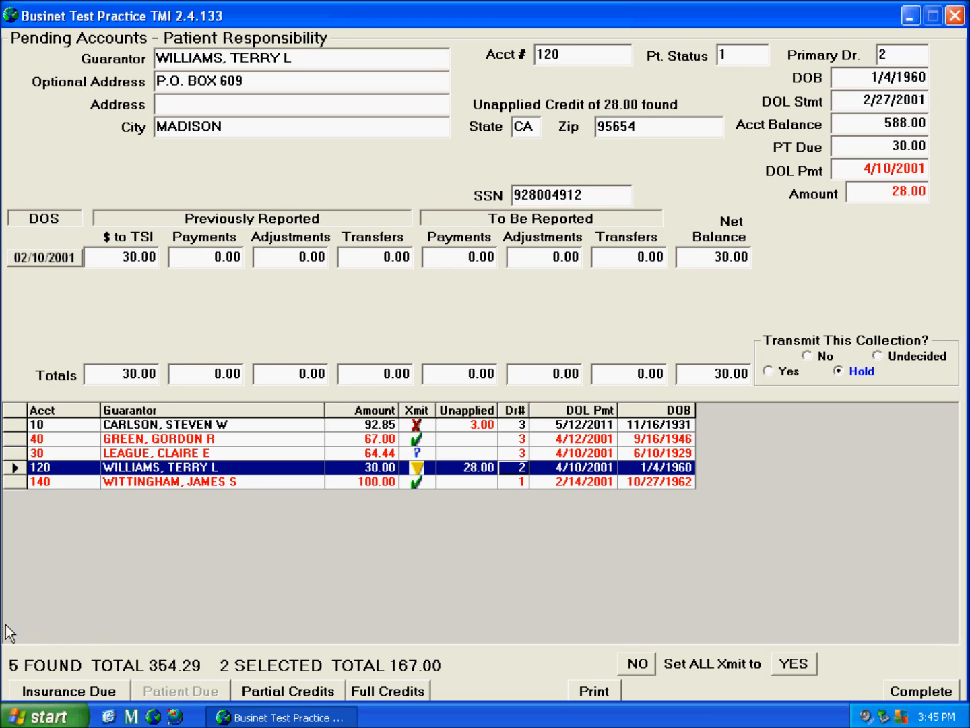
click(619, 697)
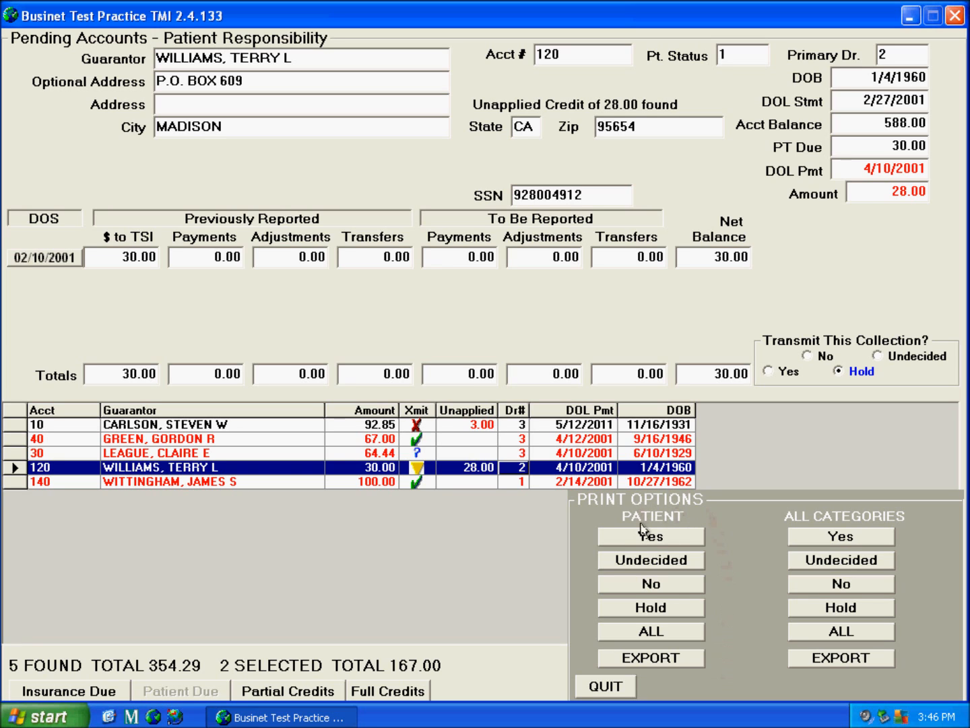
Print the Patient Yes report listing accounts 40 and 140, then close its preview
click(686, 542)
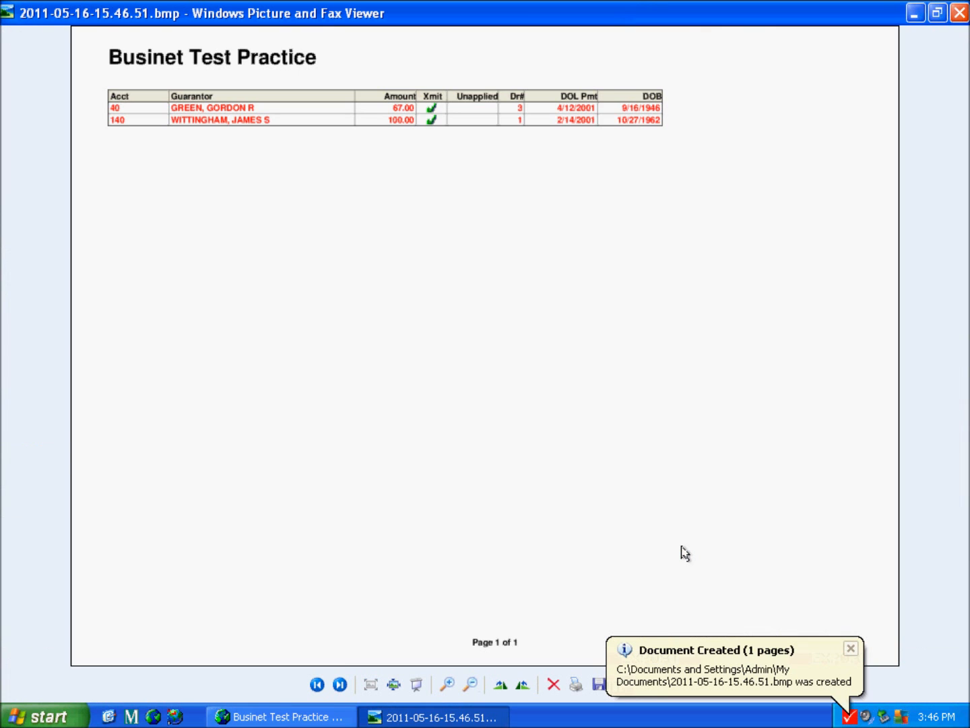
click(959, 13)
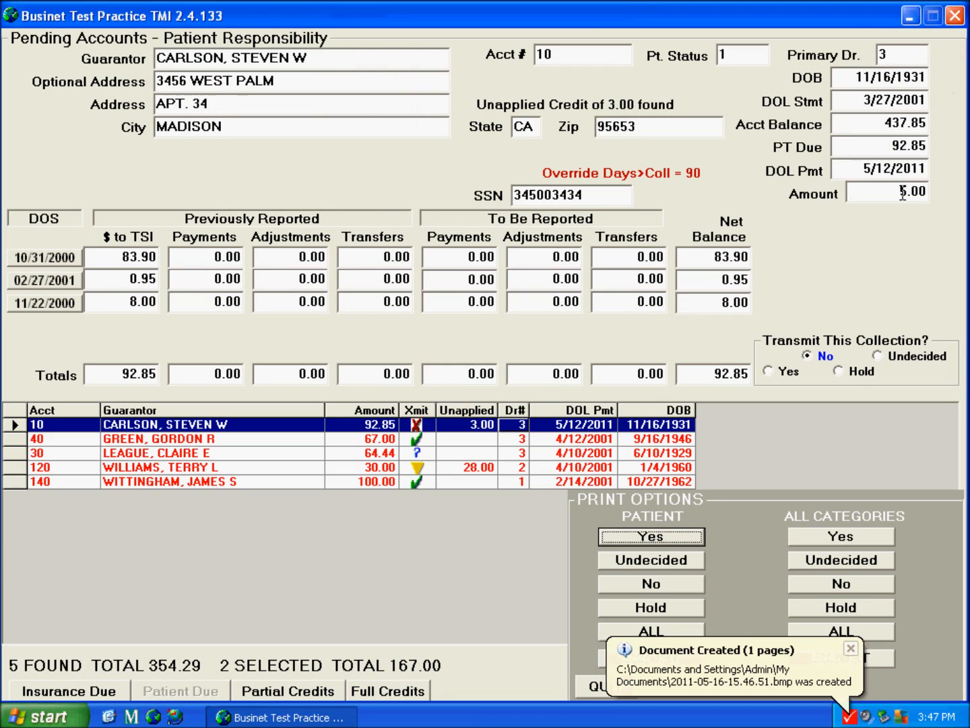
Quit Print Options and complete the Pending Accounts – Patient Responsibility screen
click(613, 694)
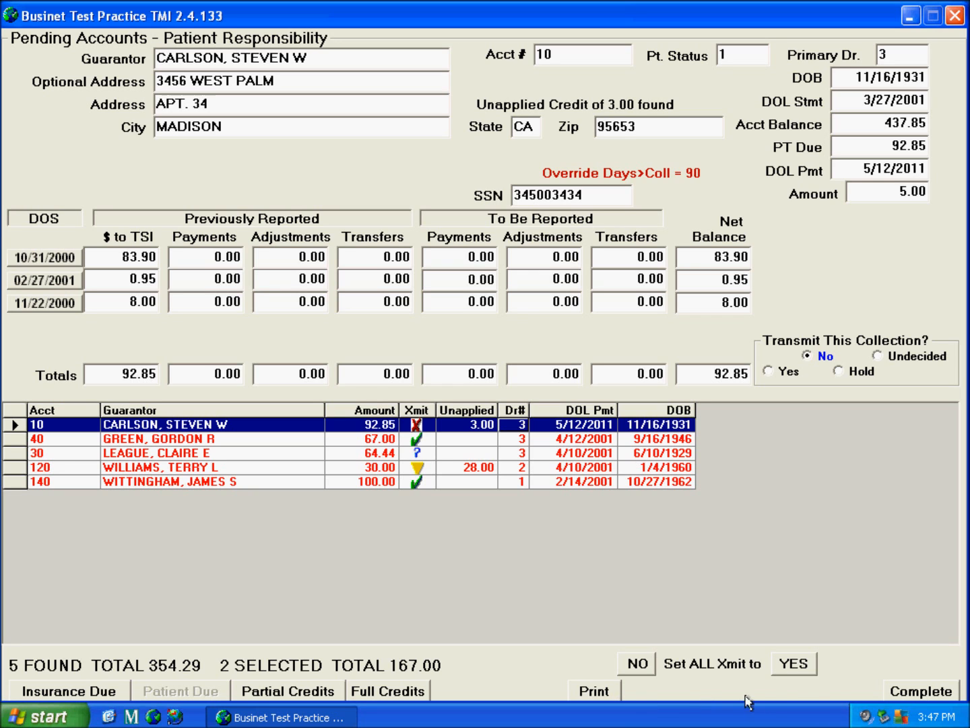
click(921, 691)
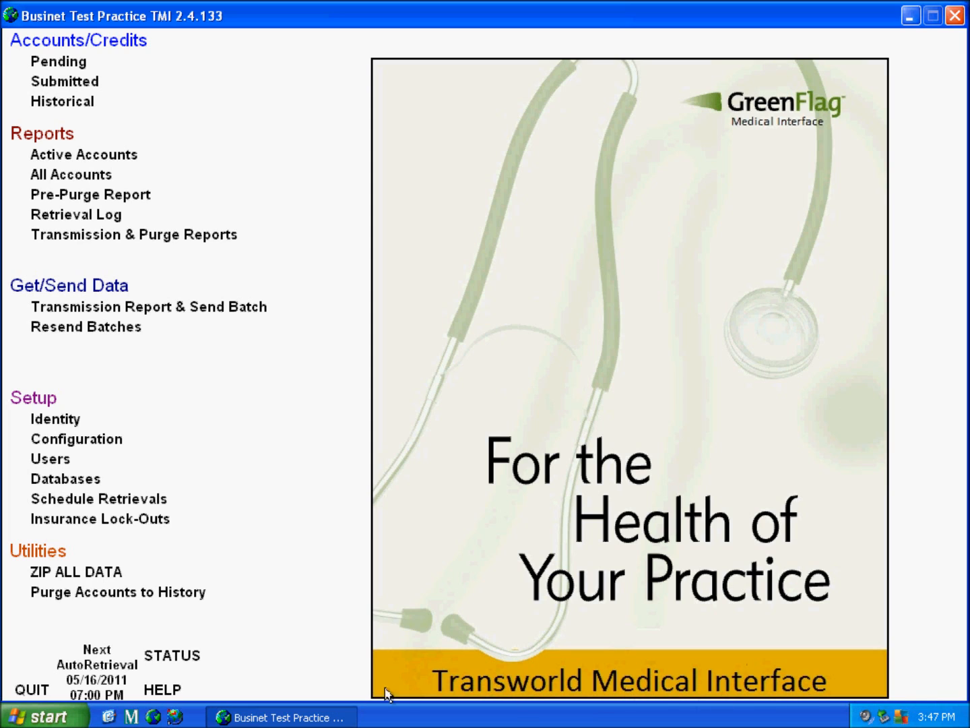
Quit Businet TMI from the Test Practice main menu
click(34, 694)
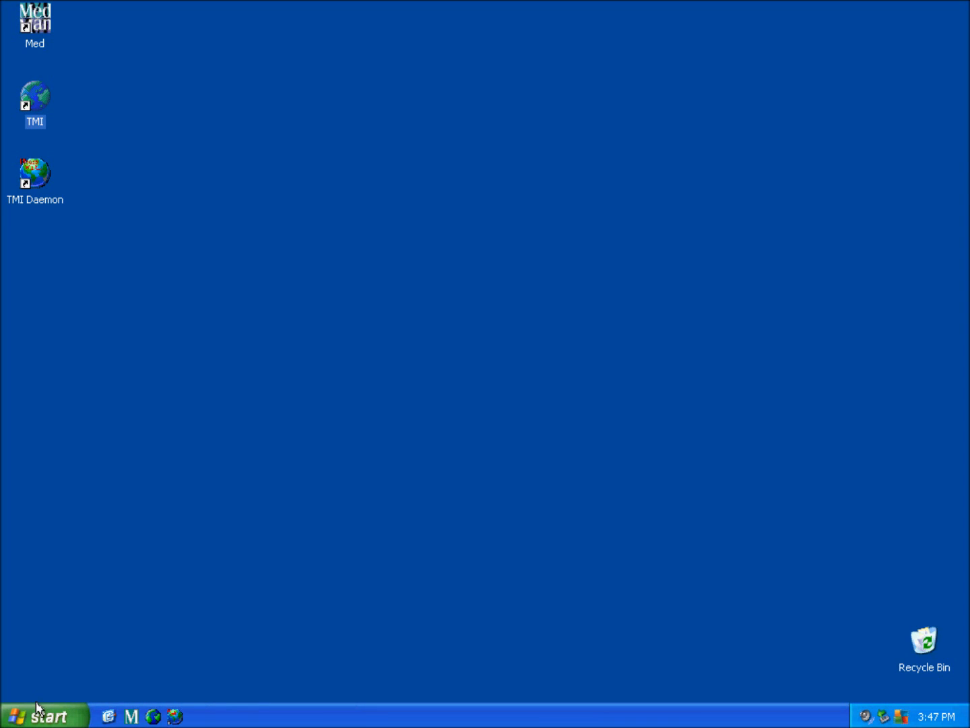